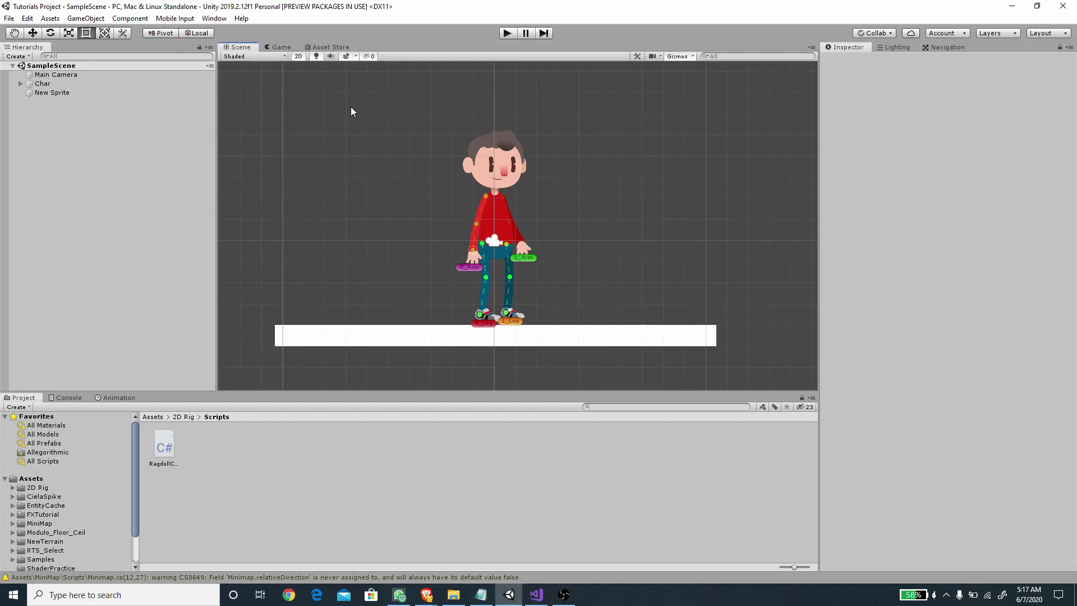
Select Char to show its Sprite Skin, IK Manager 2D and Animator components.
left_click(60, 83)
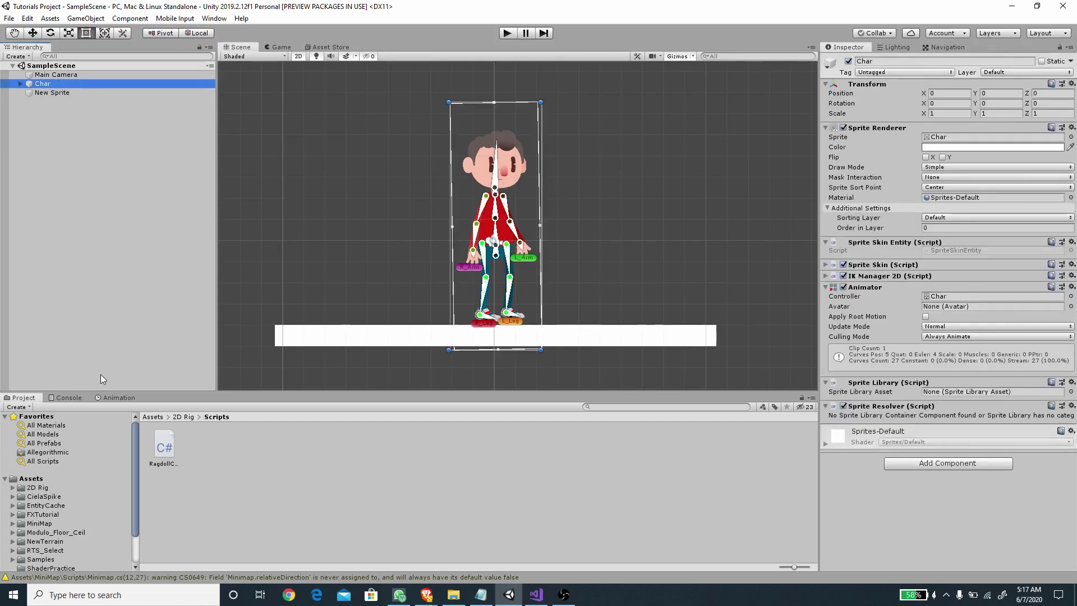
left_click(125, 399)
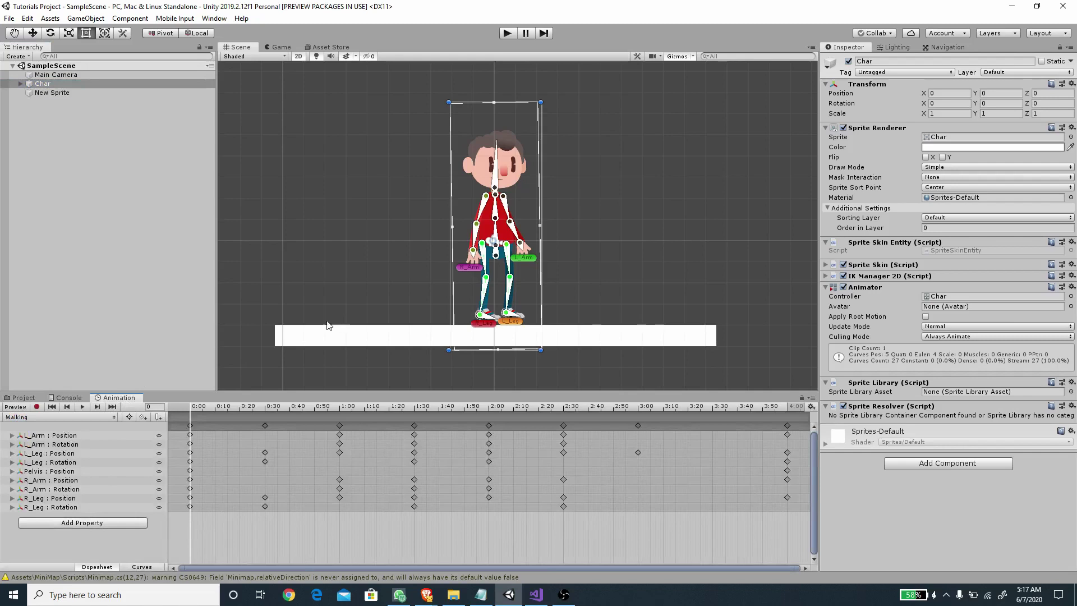
left_click(65, 413)
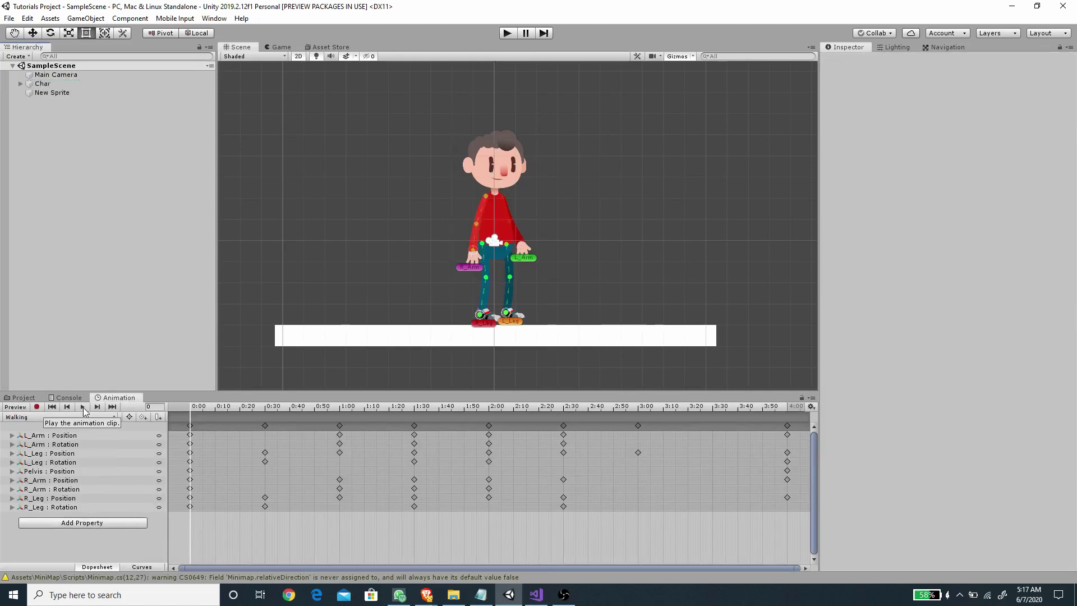
left_click(83, 407)
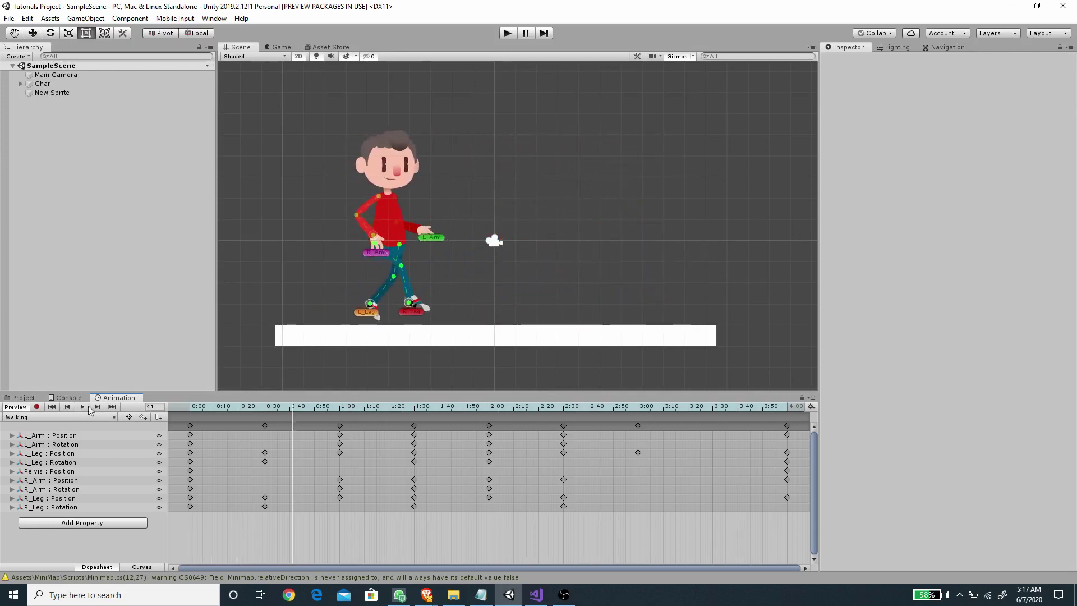
left_click(17, 407)
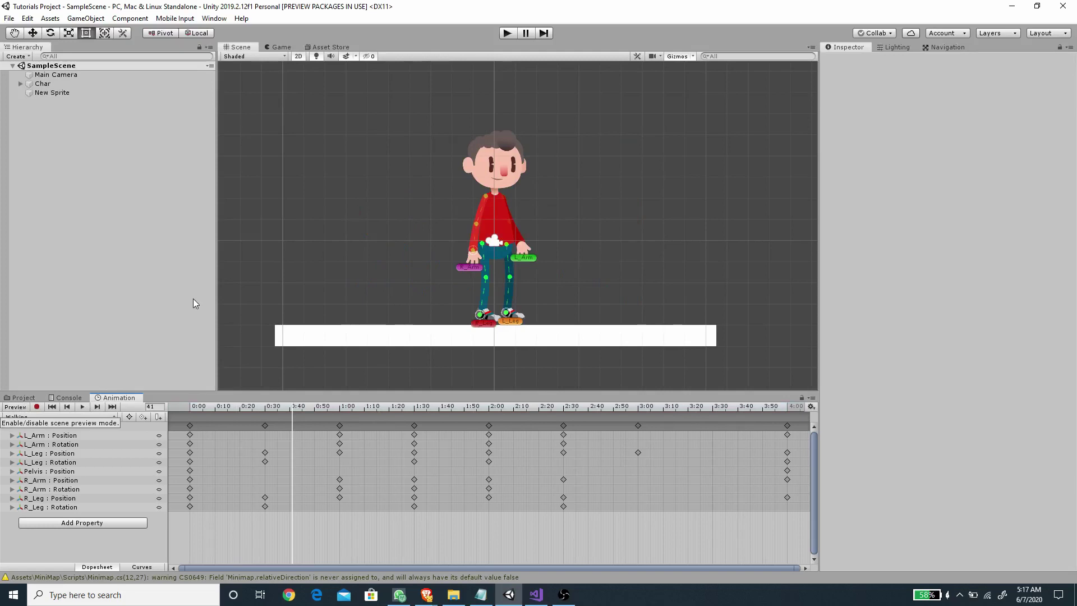
left_click(24, 397)
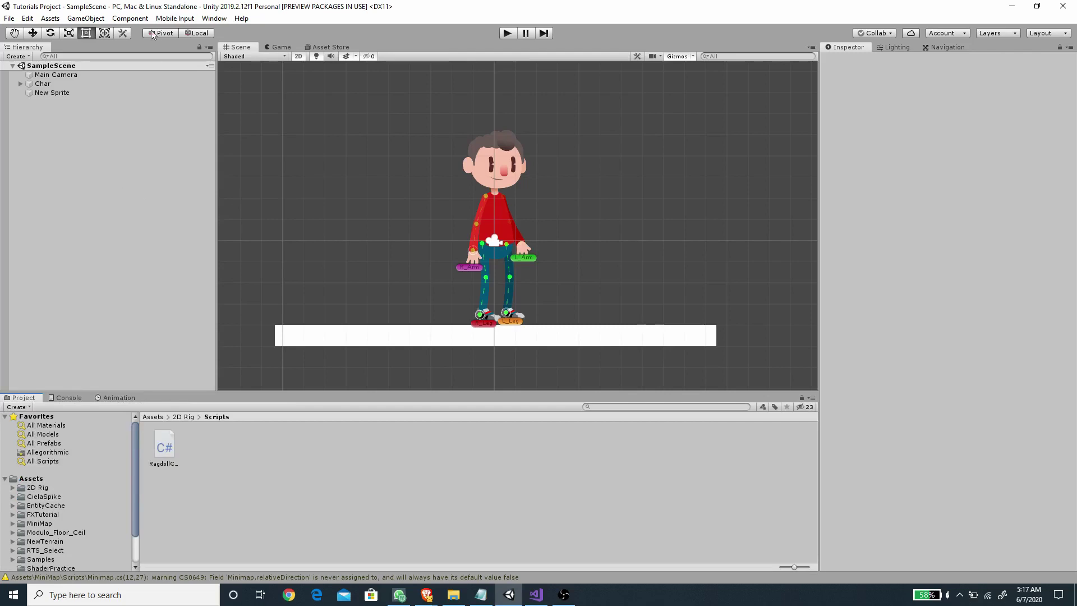
Expand Char in the Hierarchy to reveal its Pelvis, R_Leg, L_Leg, R_Arm and L_Arm bones.
left_click(85, 19)
mouse_move(146, 56)
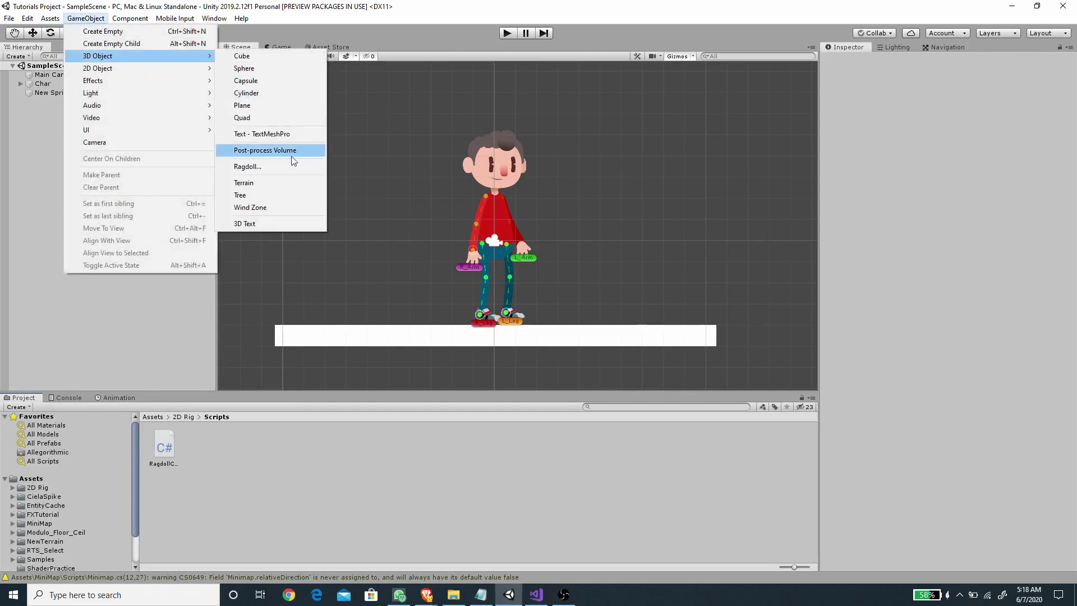
mouse_move(164, 71)
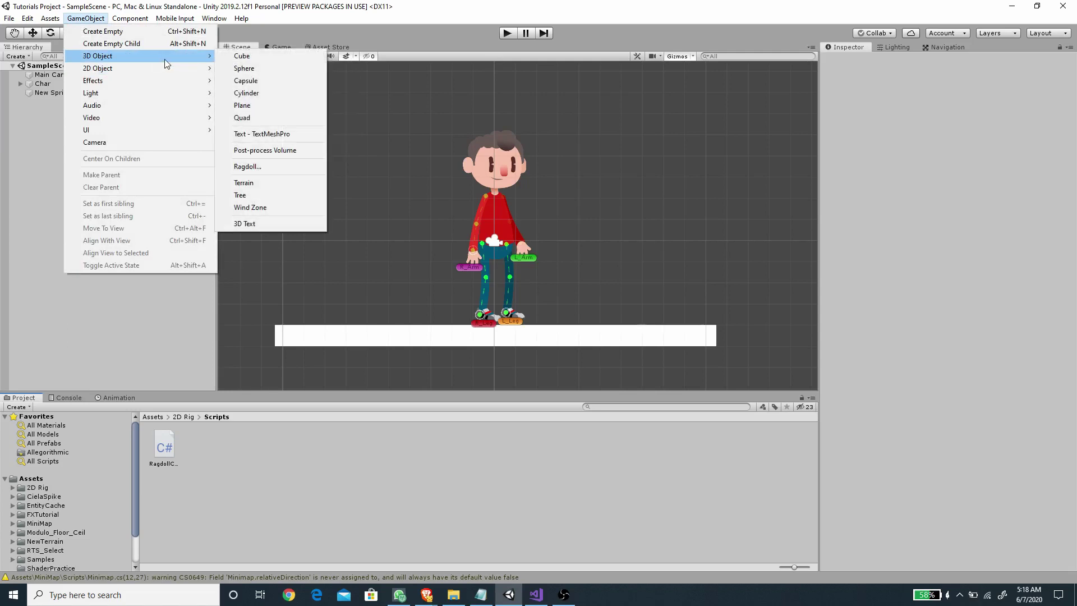
left_click(254, 168)
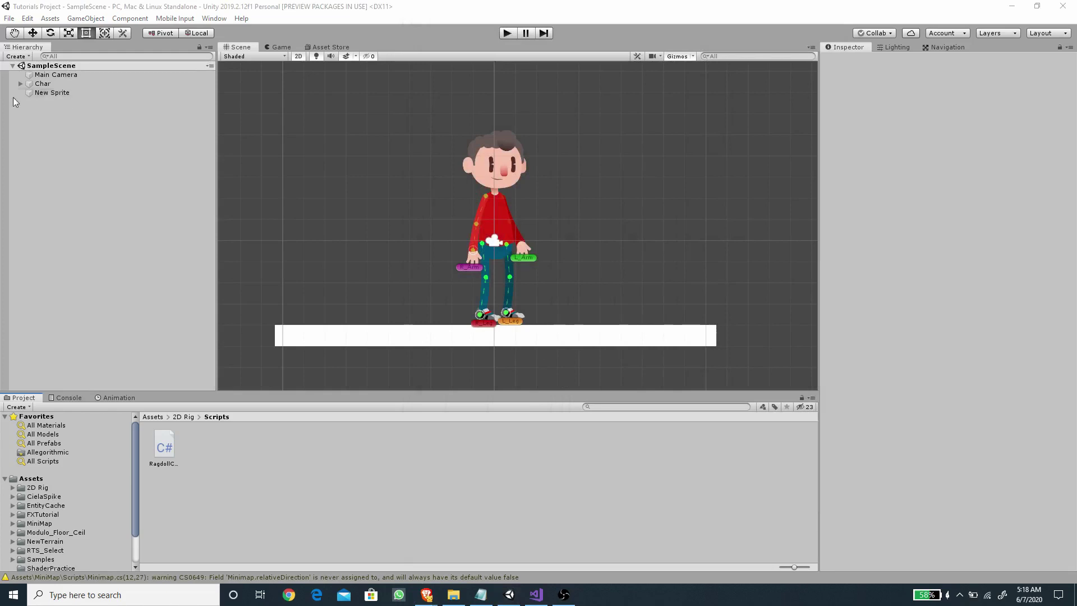
left_click(19, 83)
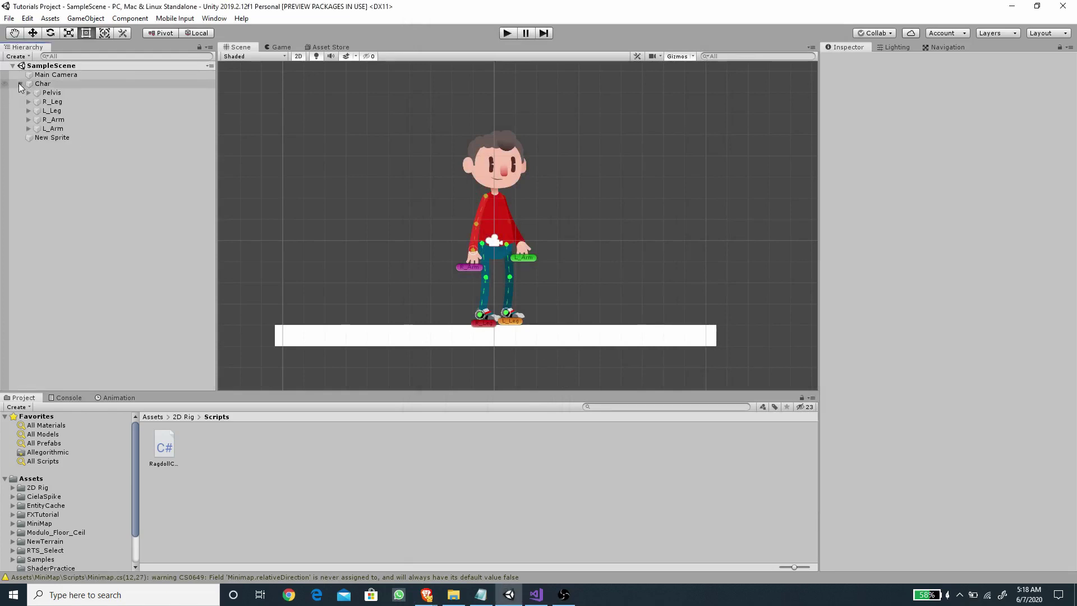
Expand the entire Pelvis bone hierarchy at once with an Alt-click.
key("alt")
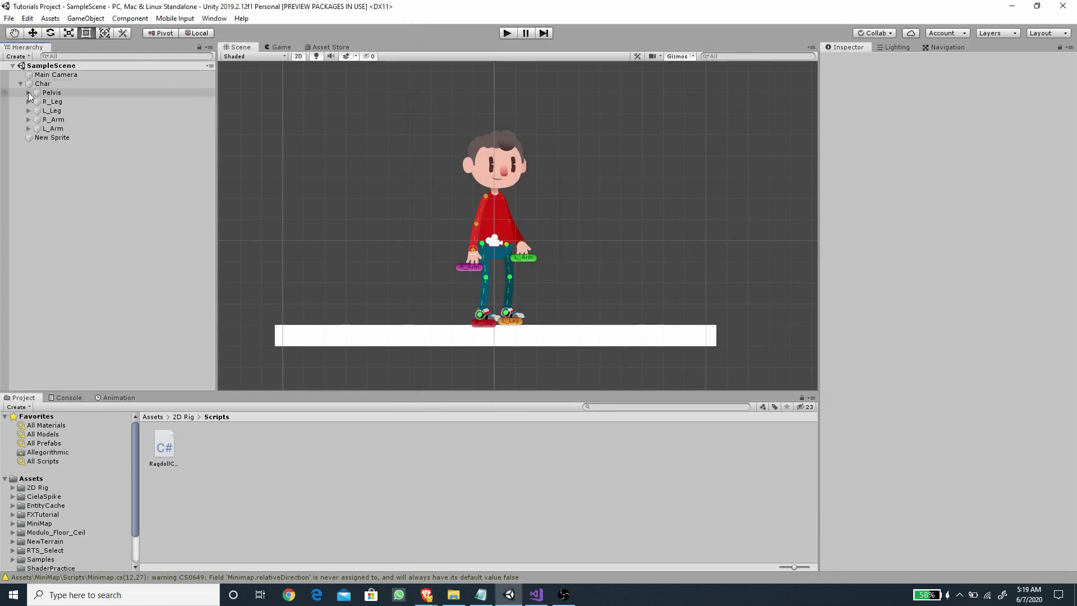
key("ctrl+alt")
left_click(28, 93, "alt")
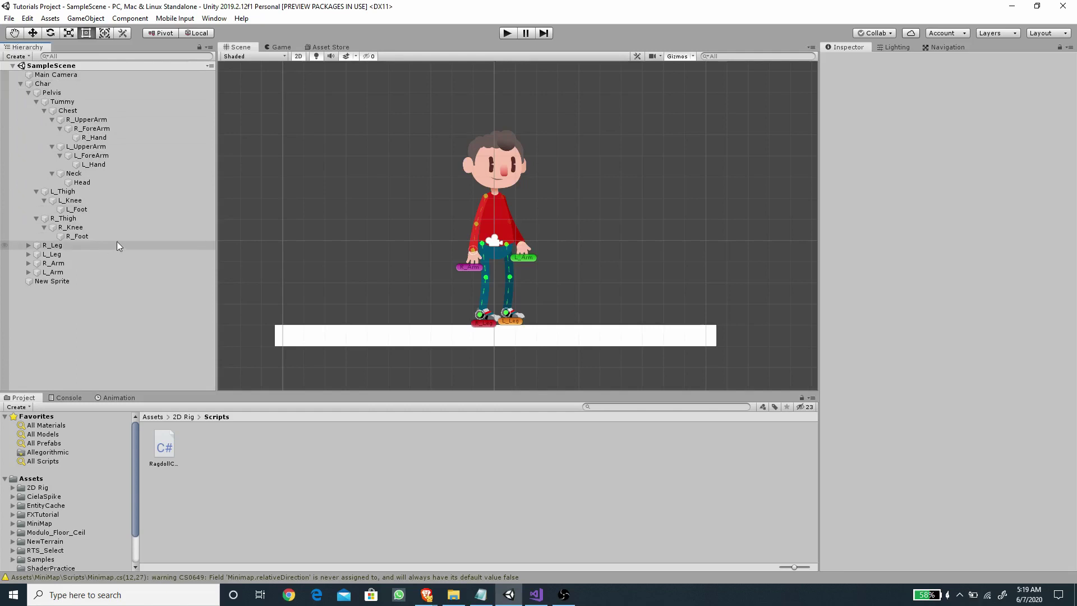
Select Pelvis, Tummy, Chest, both upper arms and forearms, and Neck together.
left_click(65, 93)
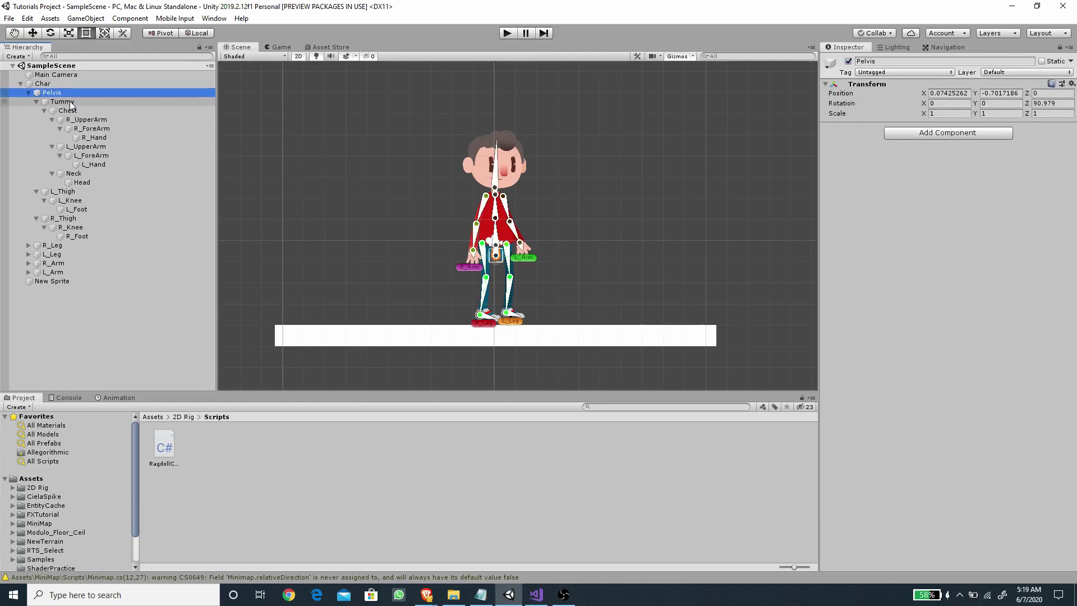
left_click(70, 103, "ctrl")
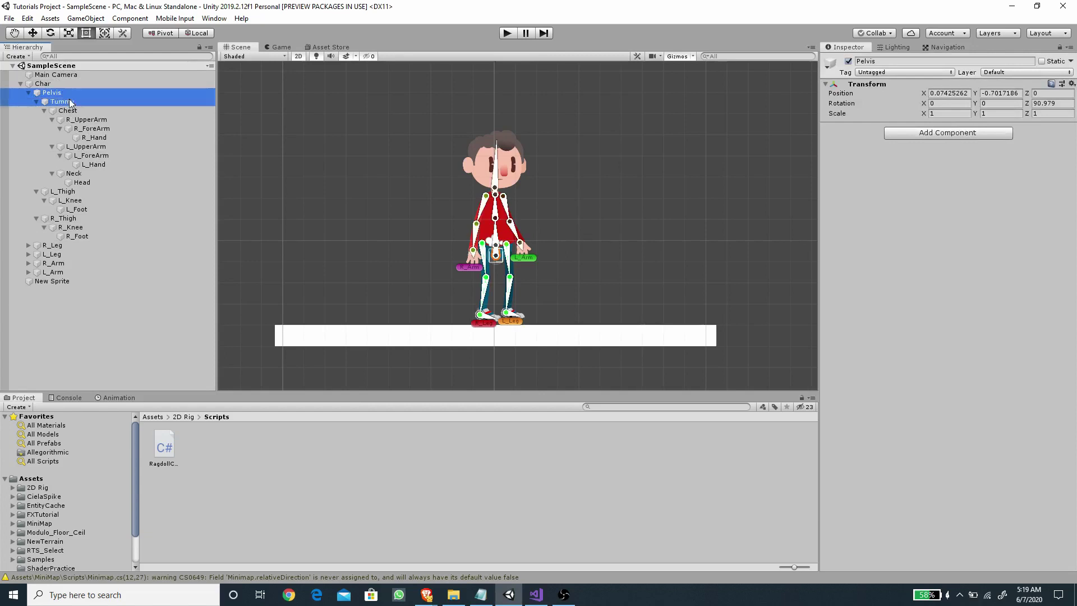
left_click(73, 111, "ctrl")
left_click(84, 120, "ctrl")
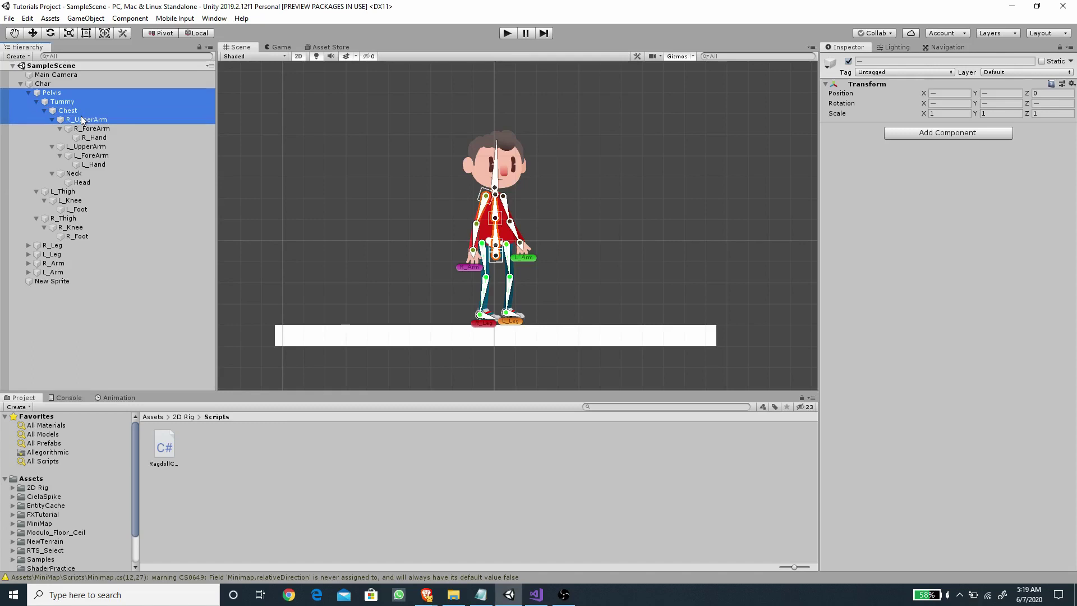
left_click(89, 129, "ctrl")
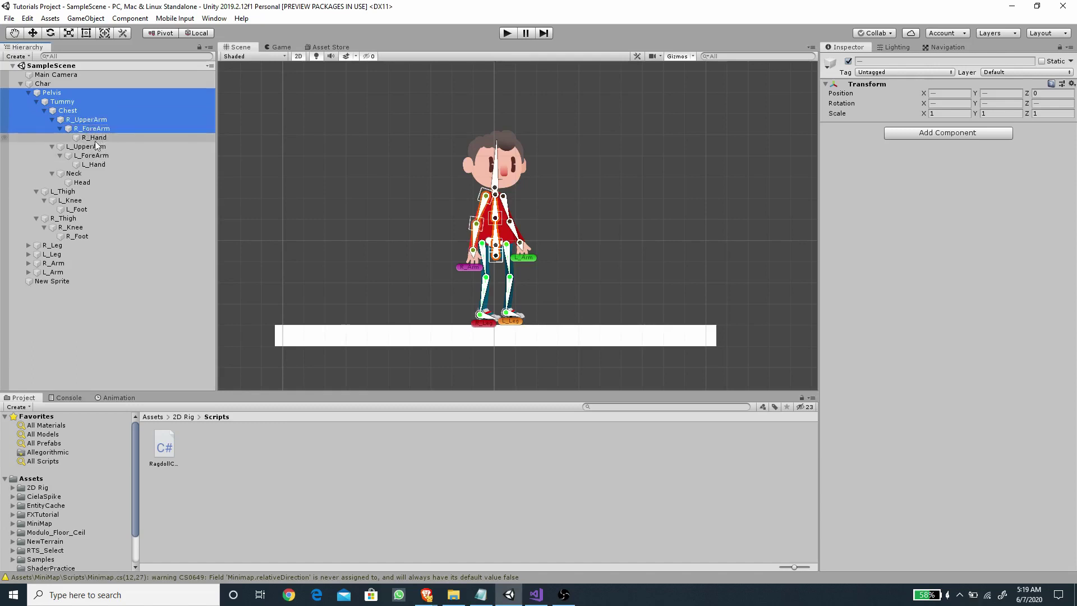
left_click(86, 147, "ctrl")
left_click(92, 156, "ctrl")
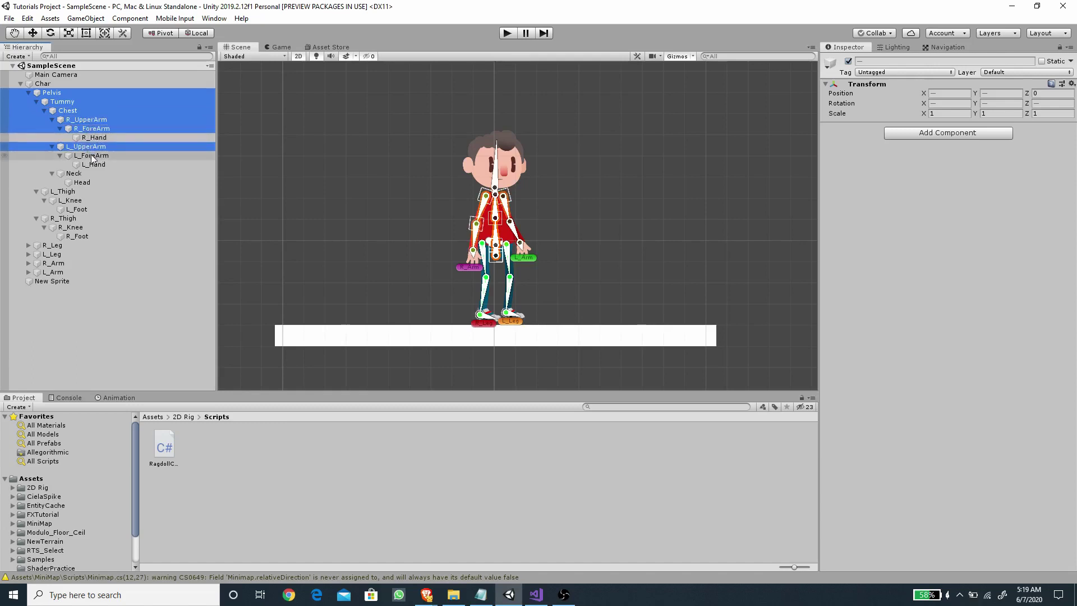
left_click(81, 174, "ctrl")
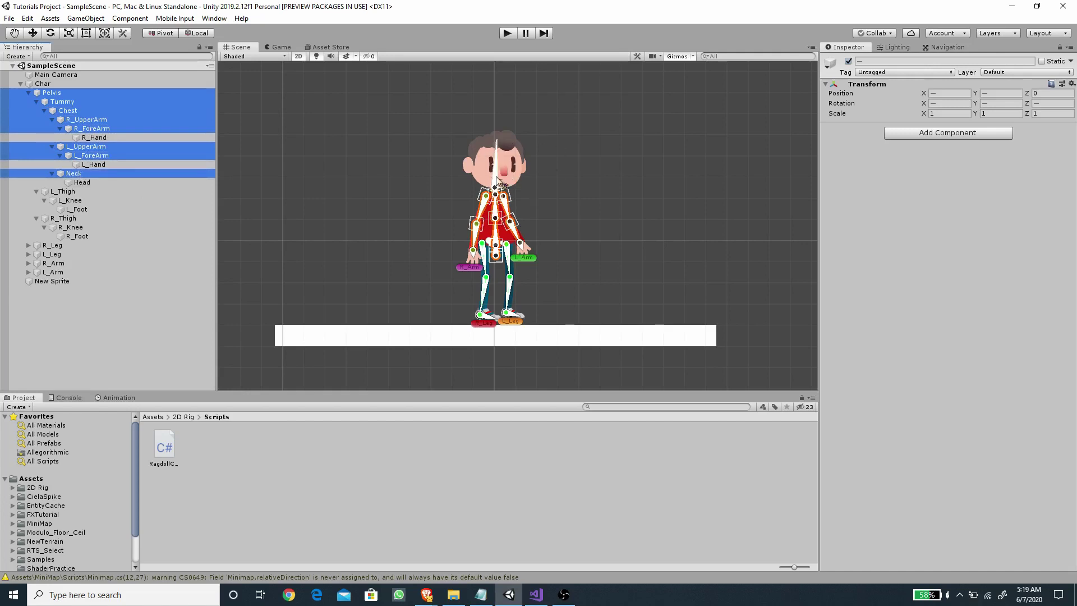
Add L_Thigh, L_Knee, L_Foot, R_Thigh, R_Knee and R_Foot to the bone selection.
left_click(67, 192, "ctrl")
left_click(68, 201, "ctrl")
left_click(68, 210, "ctrl")
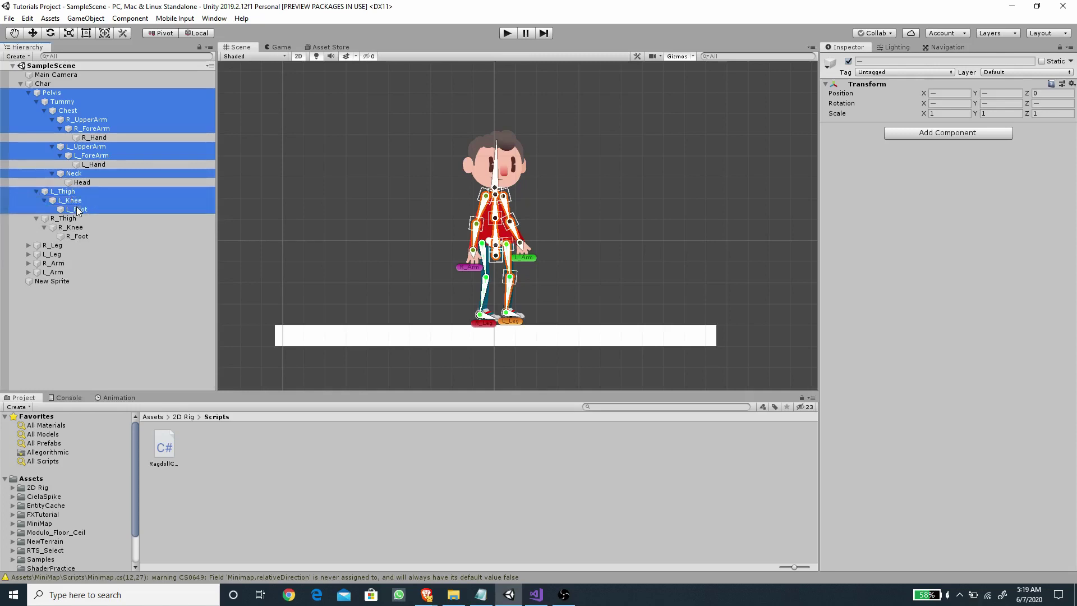
left_click(68, 219, "ctrl")
left_click(68, 227, "ctrl")
left_click(76, 237, "ctrl")
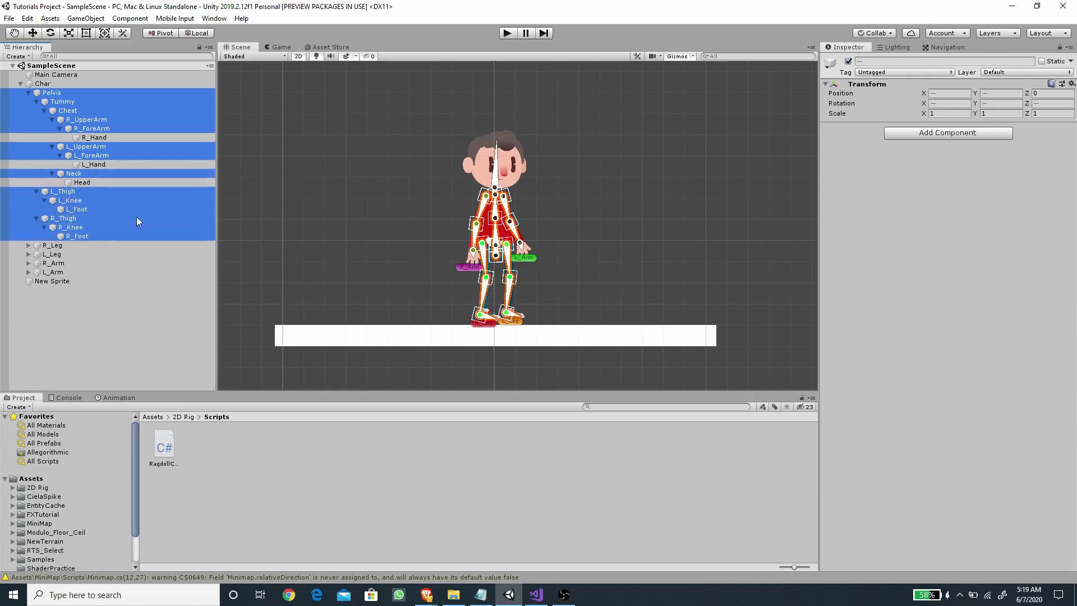
left_click(899, 136)
Add Capsule Collider 2D and Rigidbody 2D to all the selected bones.
type("capsule")
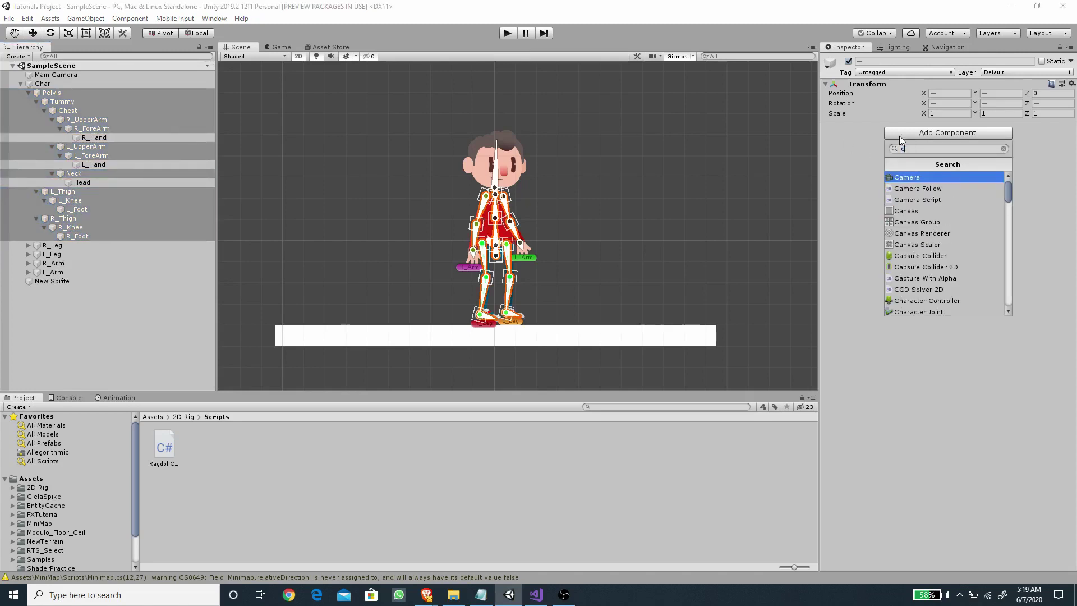
key("Down")
key("Return")
left_click(944, 234)
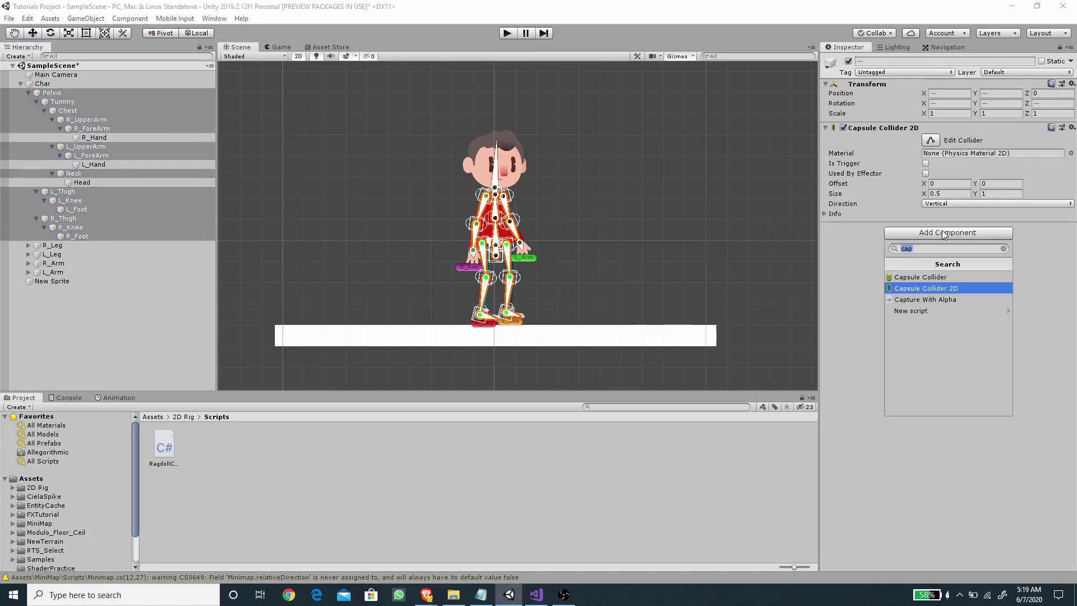
type("rigi")
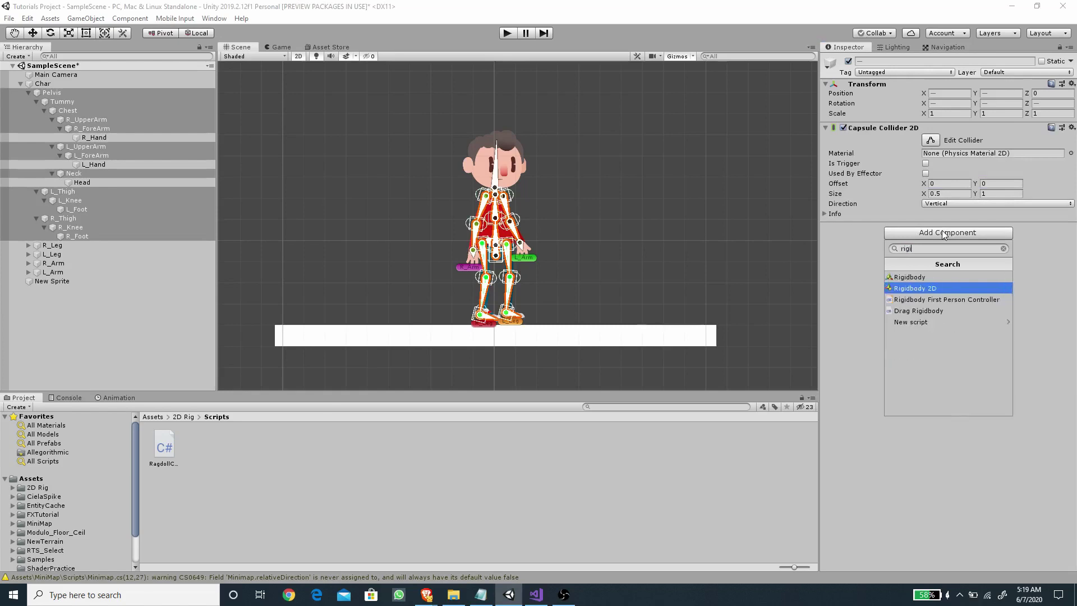
key("Return")
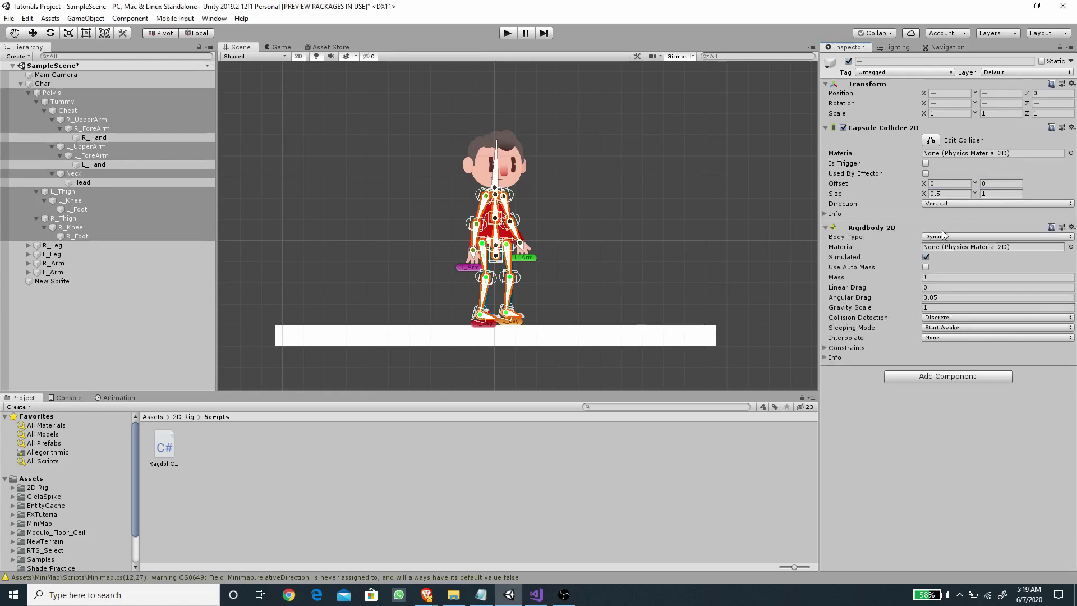
Add Hinge Joint 2D to all selected bones, then select Pelvis alone.
left_click(934, 376)
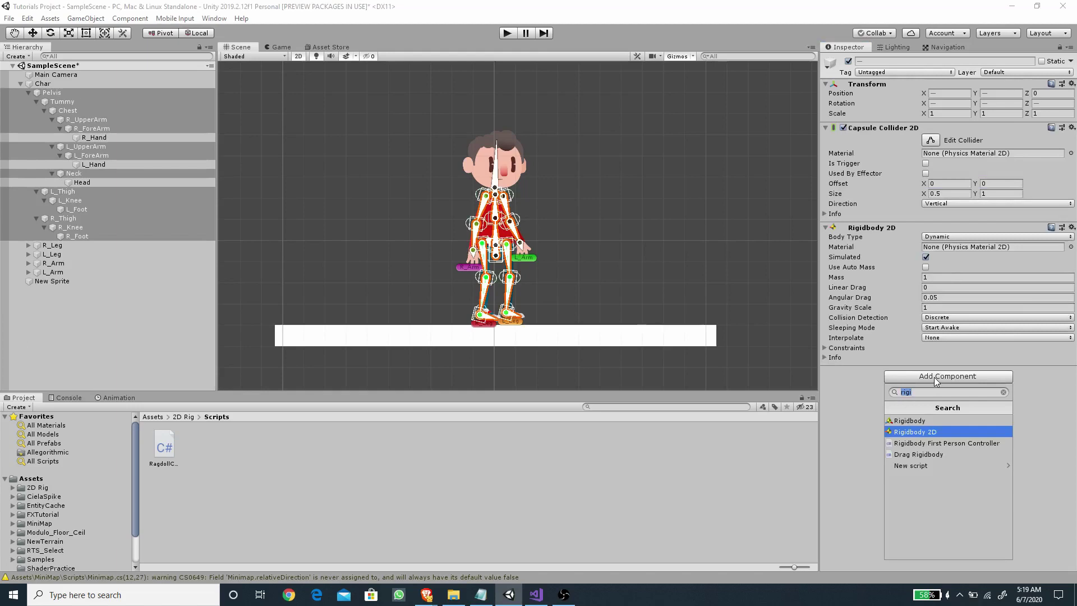
type("hinge")
key("Return")
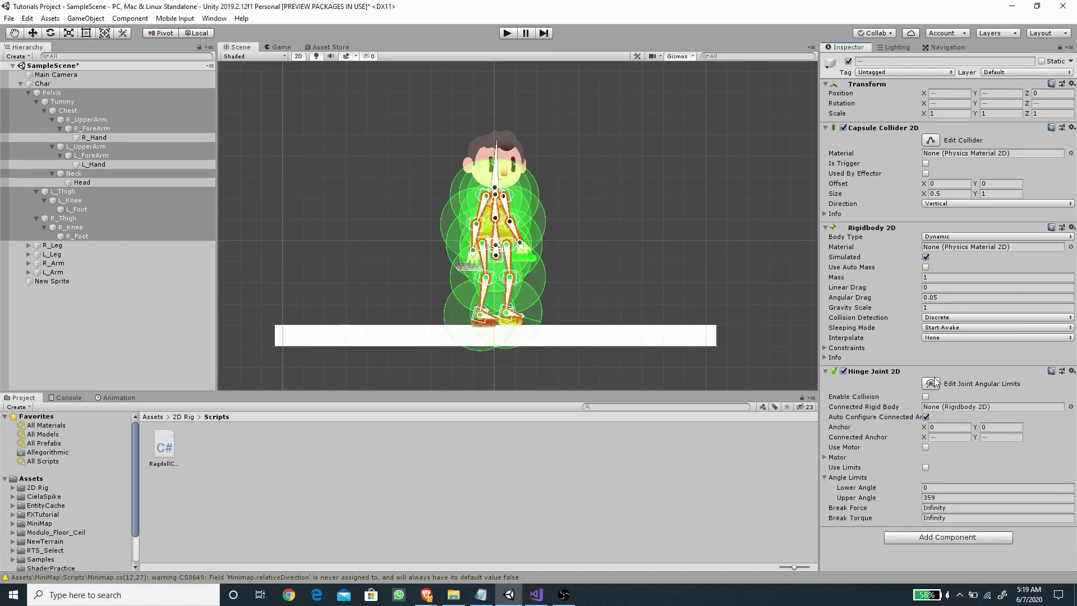
left_click(46, 92)
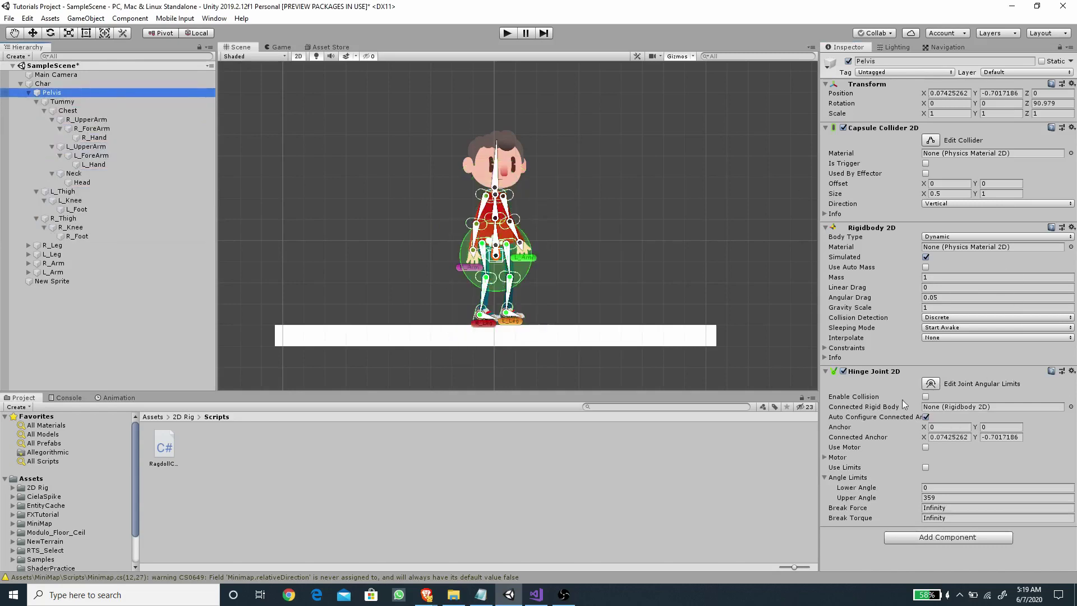
Remove the Hinge Joint 2D component from the Pelvis bone.
right_click(882, 370)
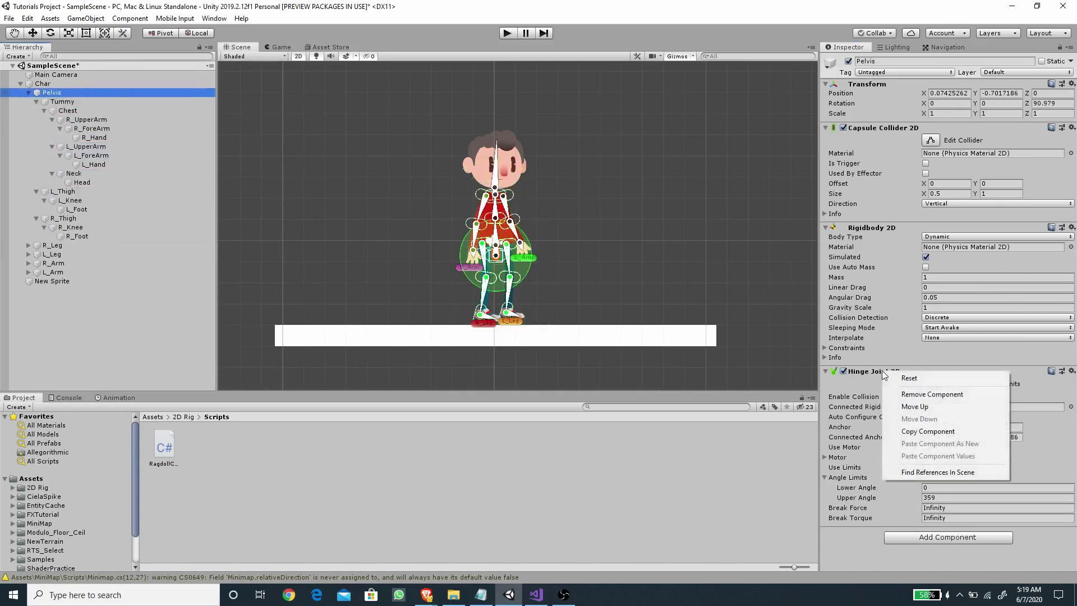
left_click(922, 395)
scroll(811, 187, "up", 5)
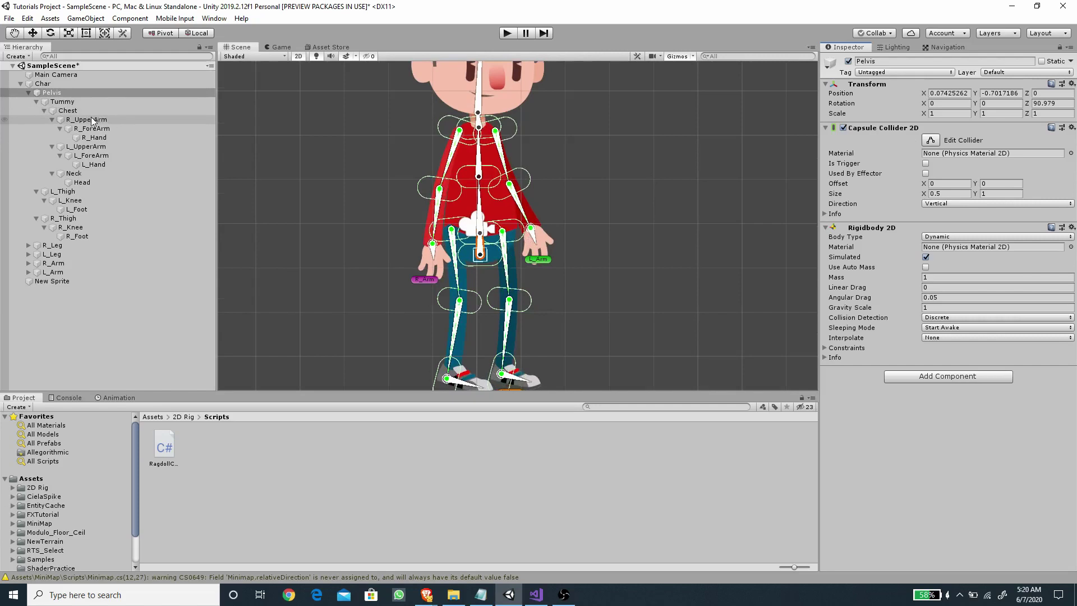
Select the four arm bones and set their capsule colliders' direction to Horizontal.
left_click(83, 121)
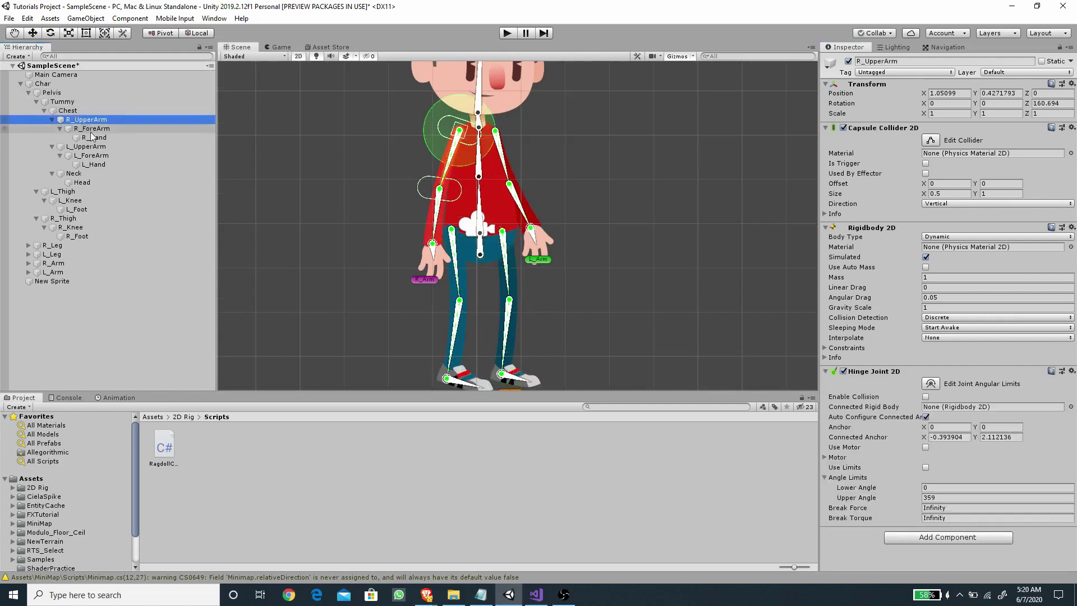
left_click(101, 129, "ctrl")
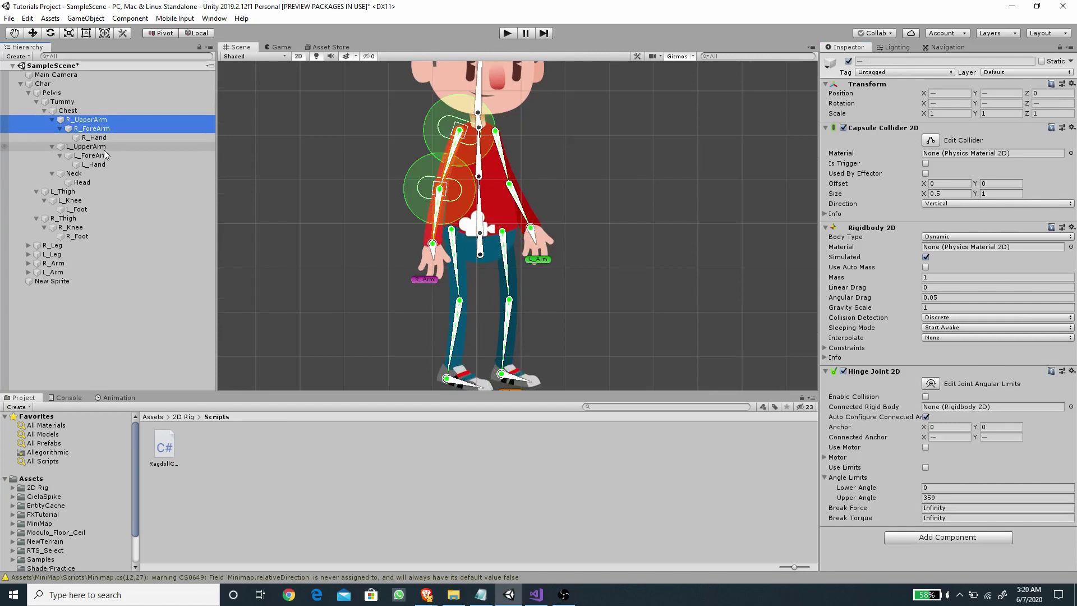
left_click(102, 148, "ctrl")
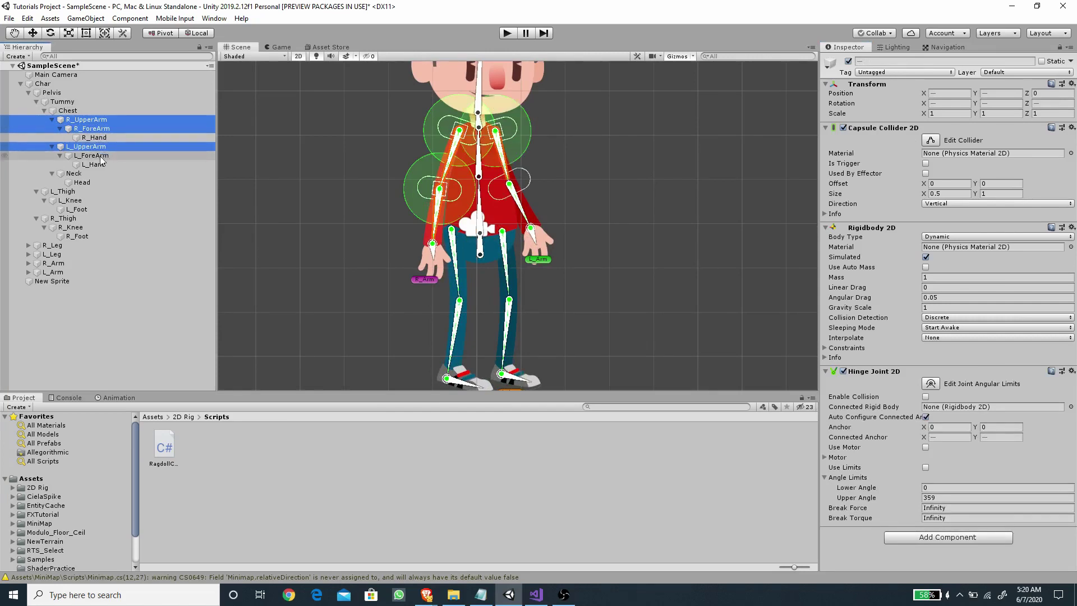
left_click(95, 156, "ctrl")
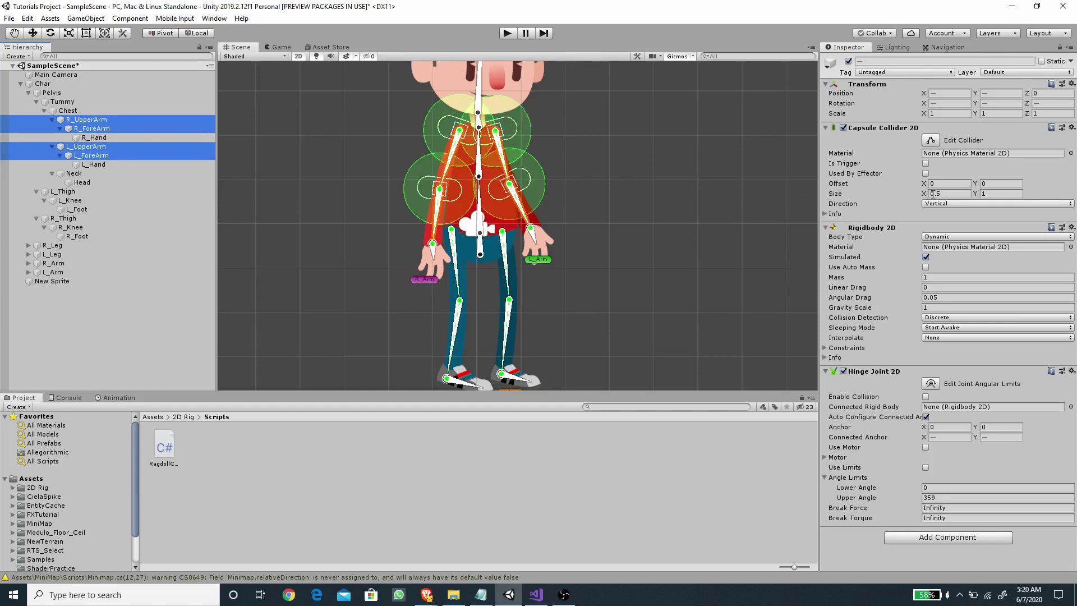
left_click_drag(924, 194, 976, 197)
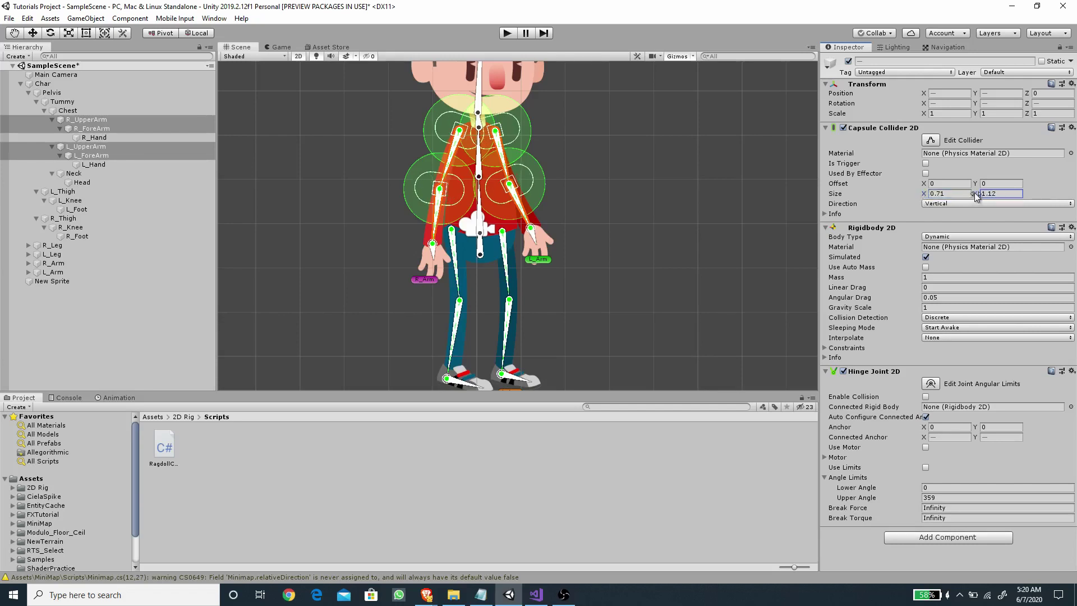
left_click(947, 206)
left_click(951, 228)
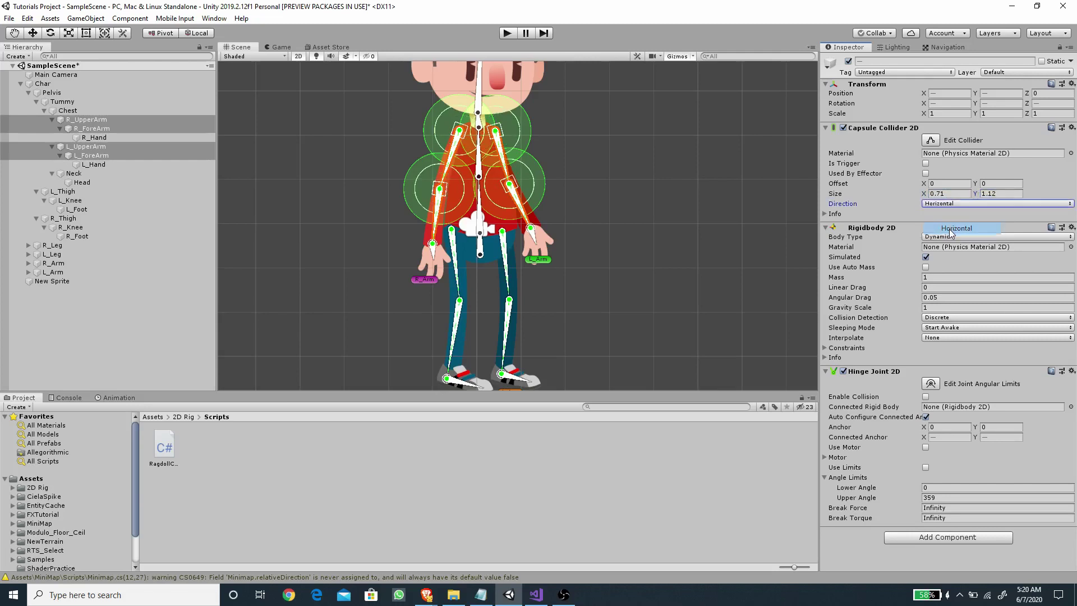
Size the arm colliders 1.28 by 0.33 with Offset X 0.54 and Offset Y 0.
left_click_drag(924, 194, 958, 196)
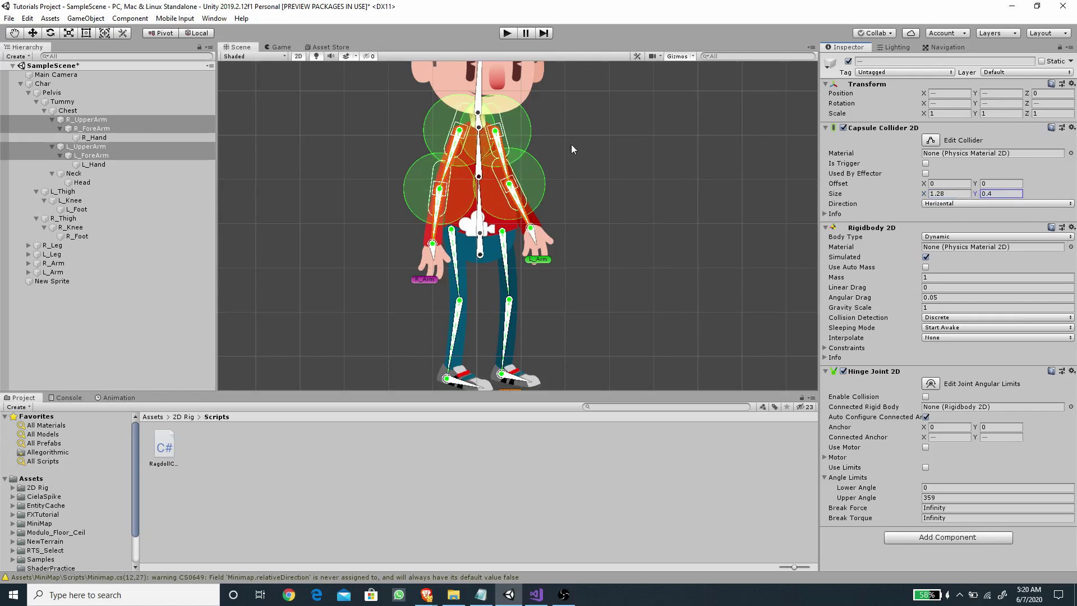
scroll(563, 146, "up", 2)
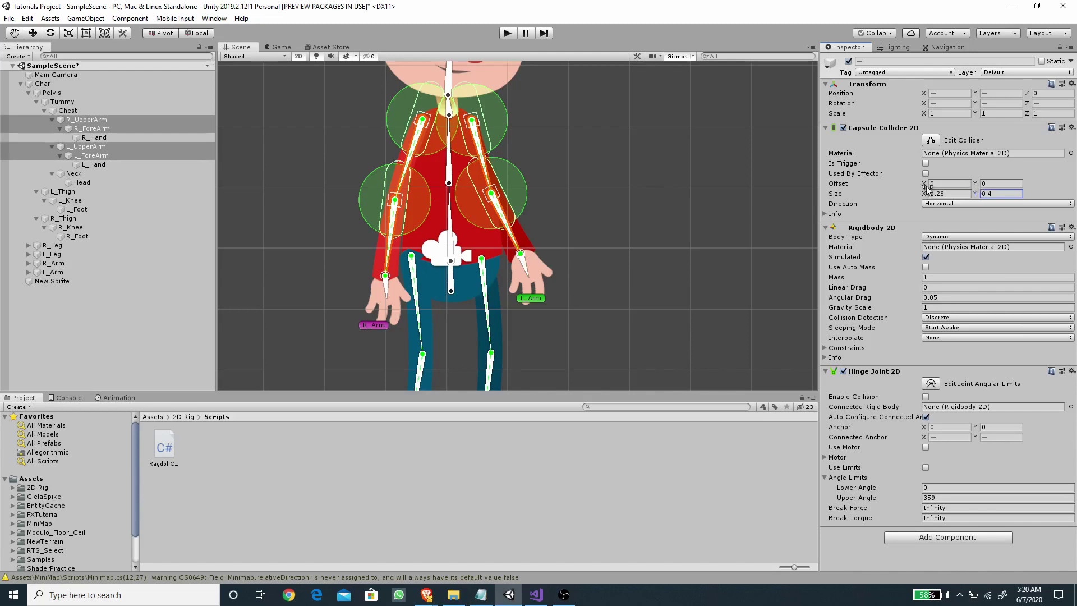
left_click_drag(926, 185, 933, 187)
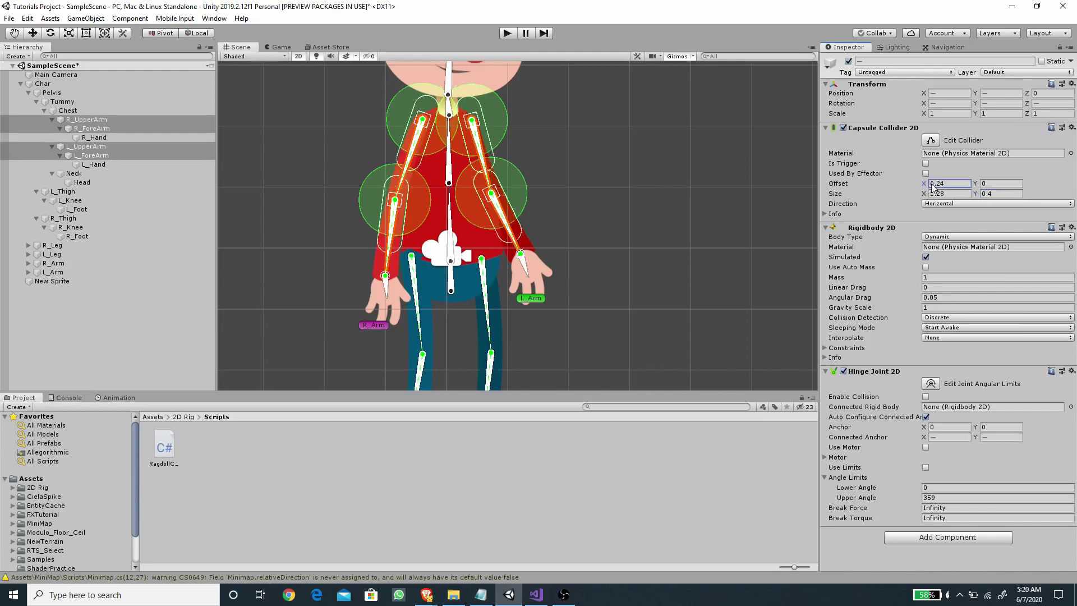
left_click(986, 179)
type("0.05")
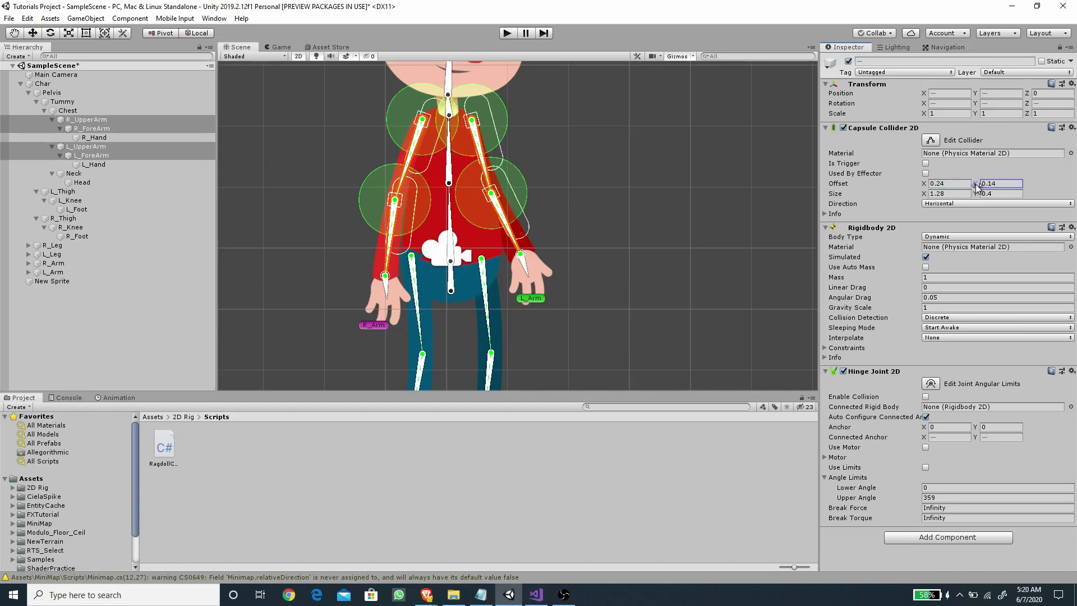
double_click(989, 184)
type("0")
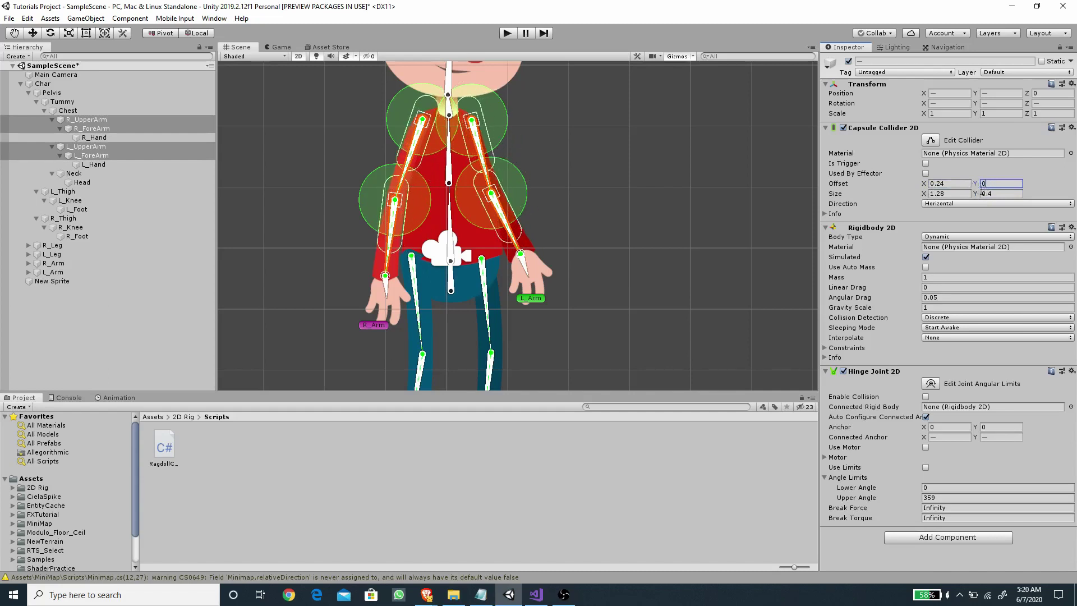
left_click_drag(926, 186, 933, 189)
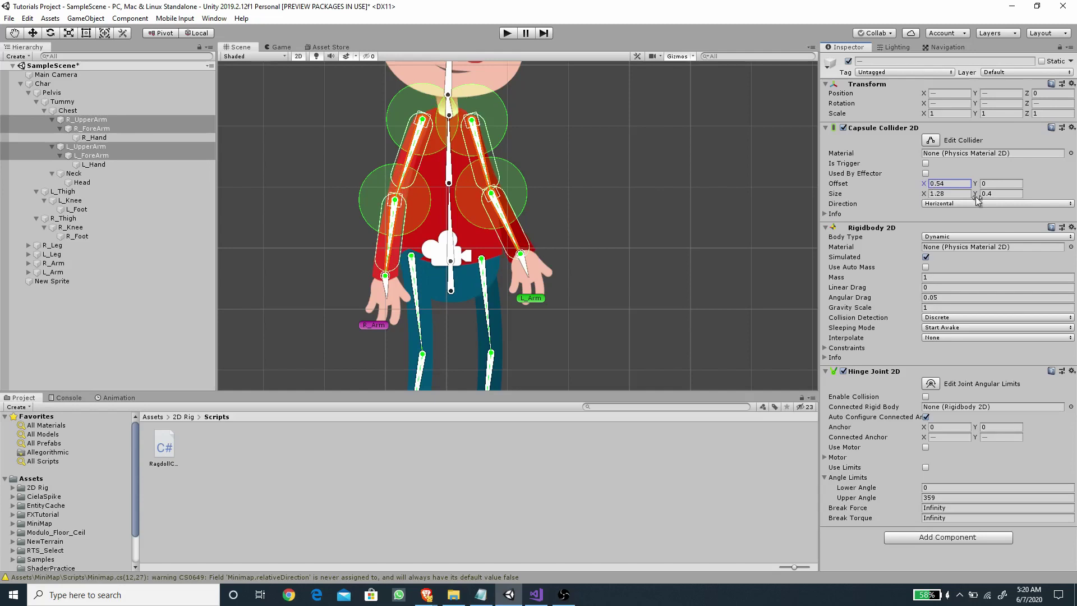
left_click_drag(977, 194, 976, 195)
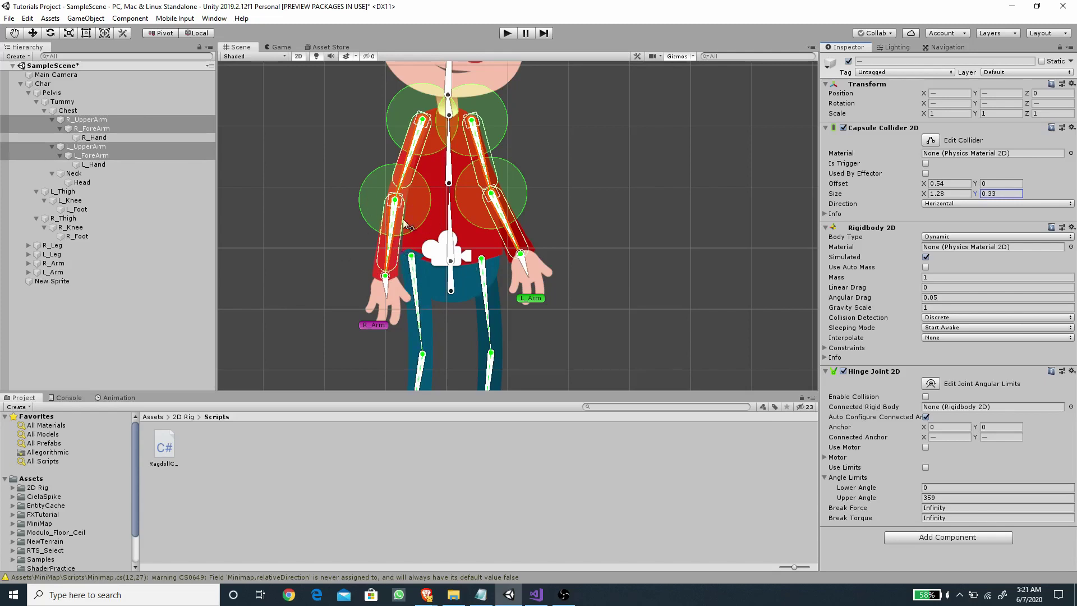
Give the R_ForeArm capsule collider Size X 1.45 and Offset X 0.64.
left_click(105, 130)
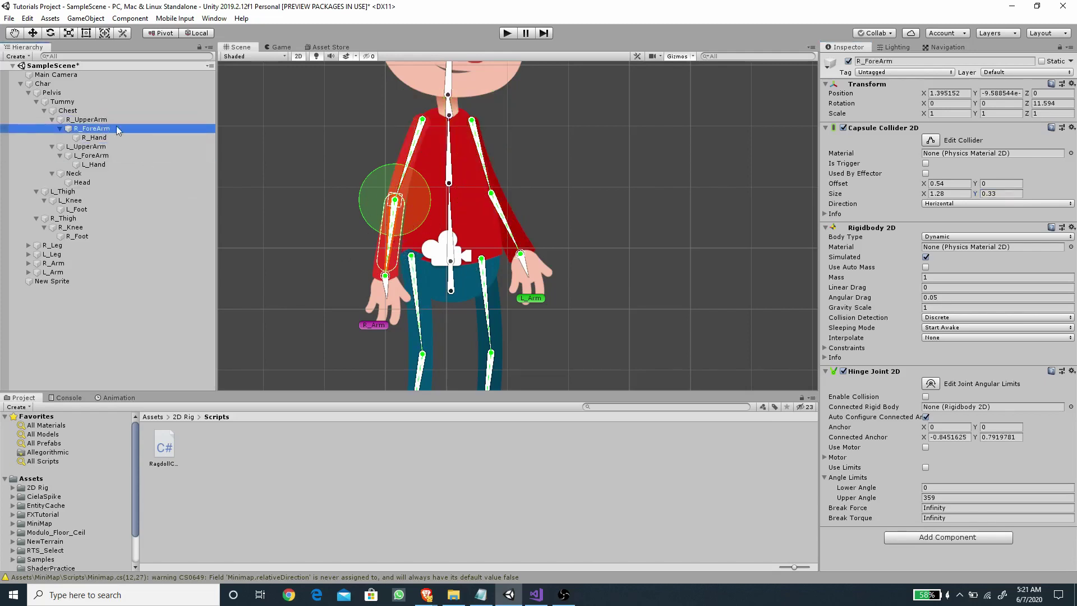
left_click(926, 195)
type("1.4")
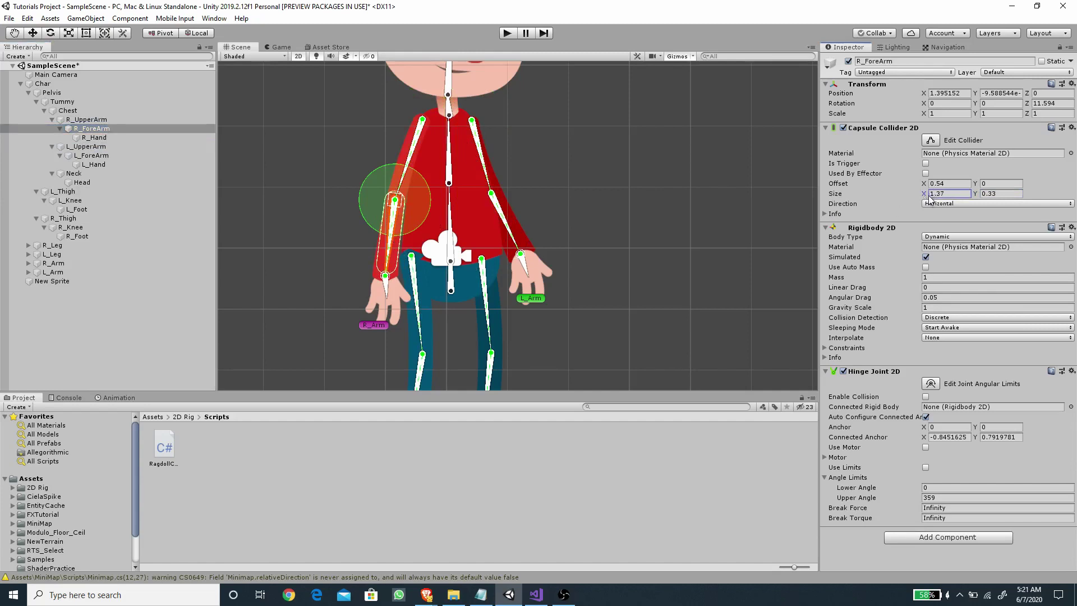
double_click(941, 193)
type("1.45")
left_click(925, 185)
left_click_drag(925, 185, 927, 186)
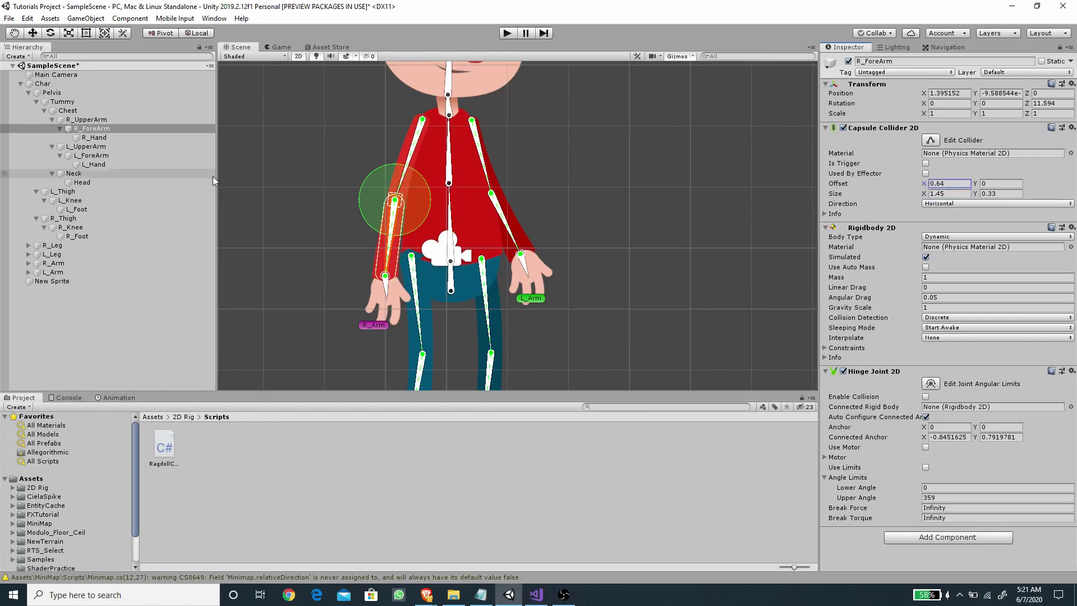
Check the other arm bones, then select the Tummy and Chest bones together.
left_click(87, 119, "ctrl")
left_click(85, 147, "ctrl")
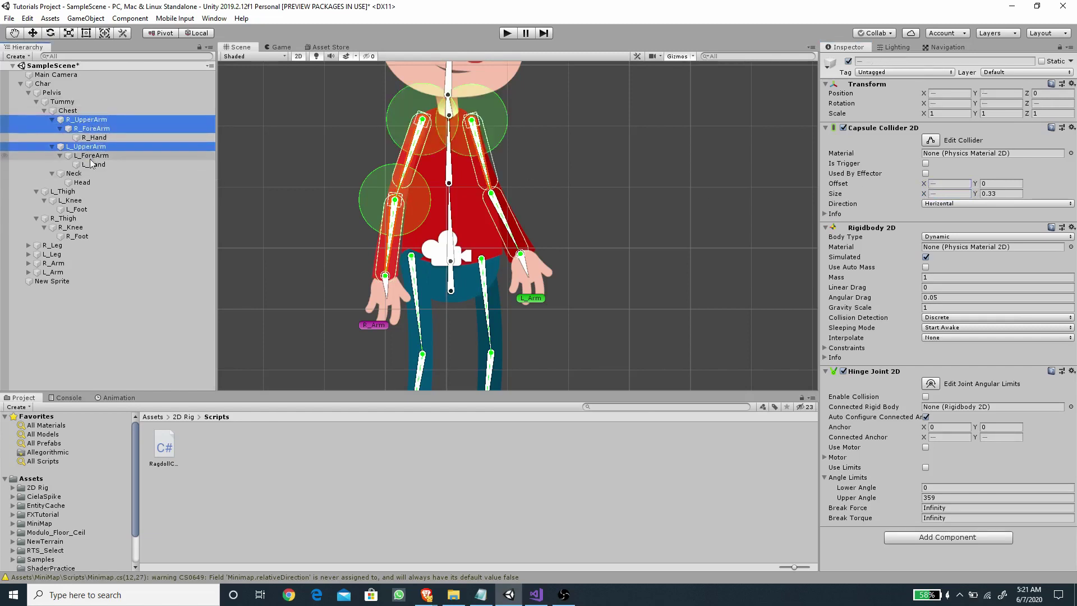
left_click(92, 155, "ctrl")
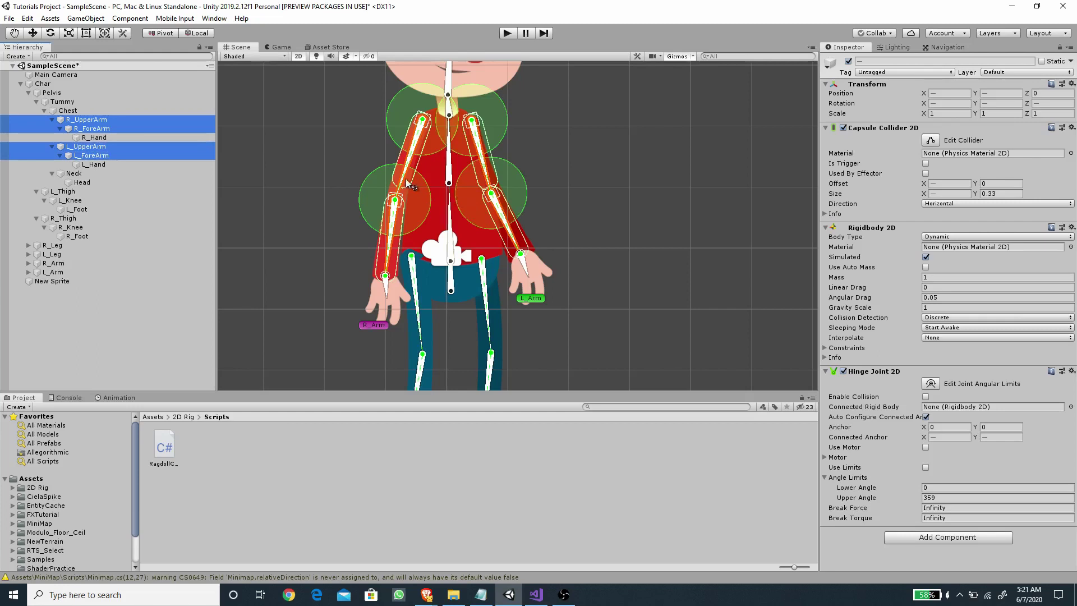
left_click(426, 183)
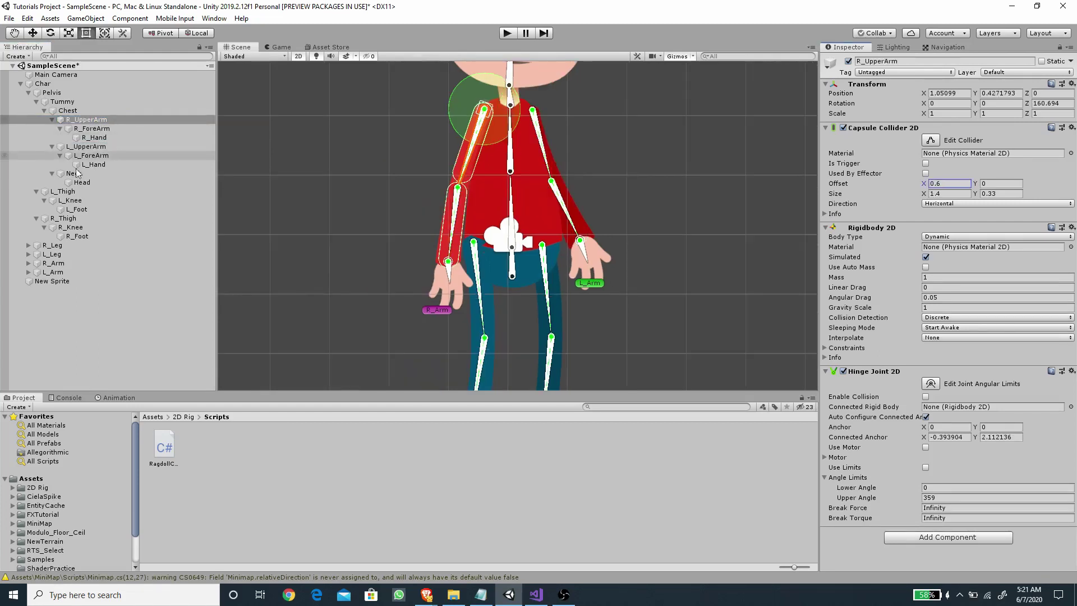
left_click(63, 103)
left_click(68, 112, "ctrl")
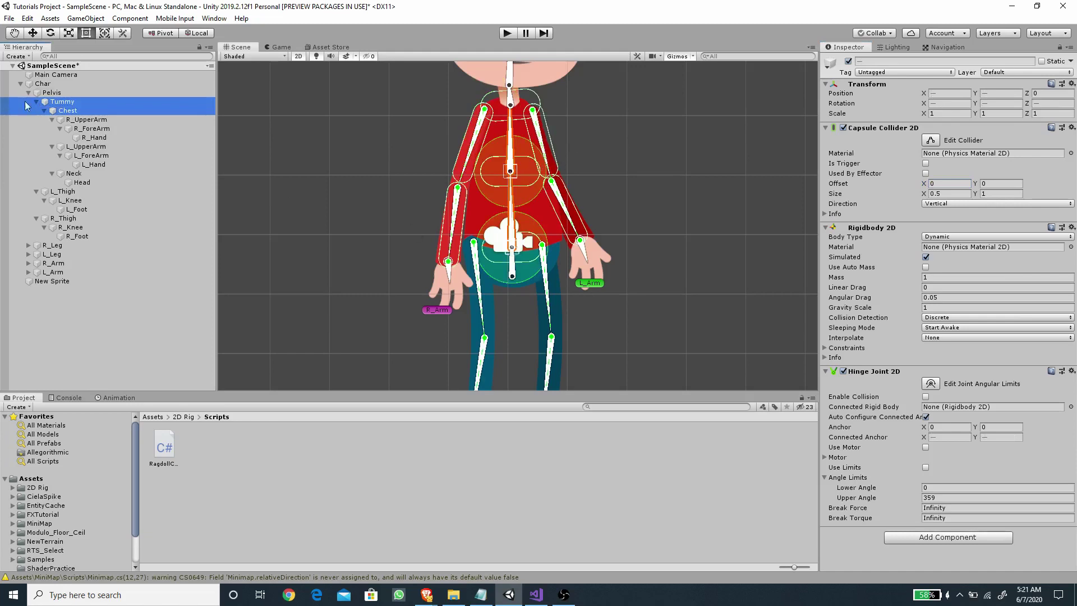
On Chest, set collider Size X 0.96, Offset Y 0 and Offset X about -0.6.
left_click(78, 119)
left_click(80, 109)
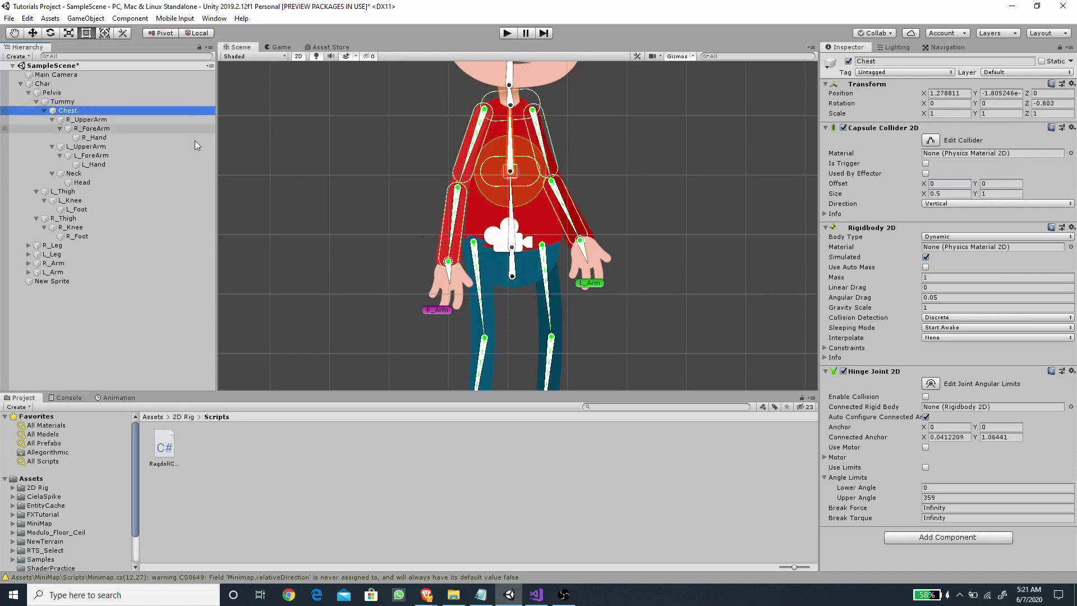
left_click(935, 193)
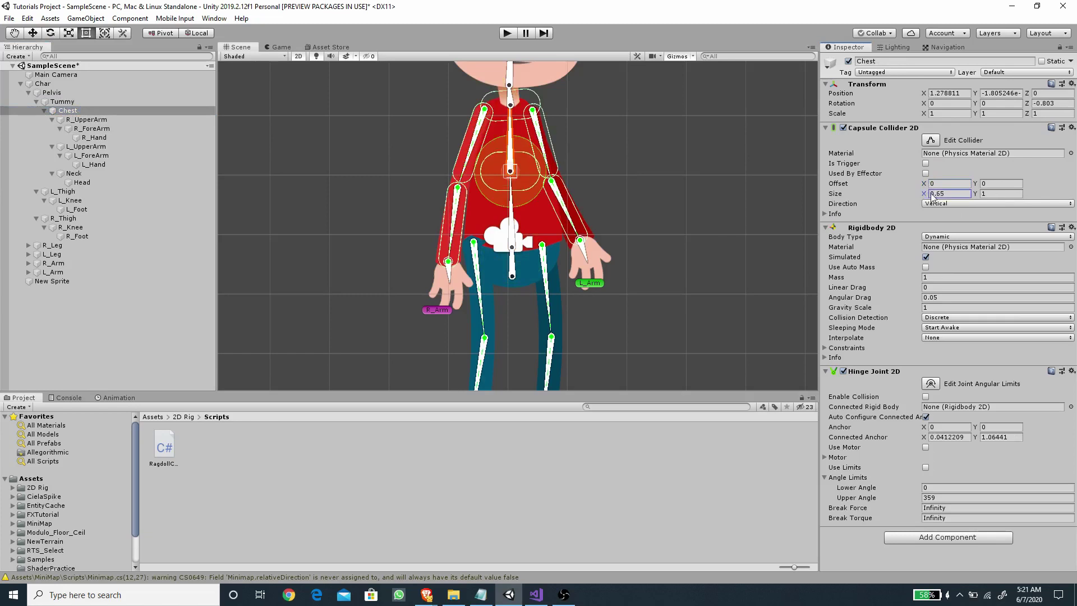
type("0.96")
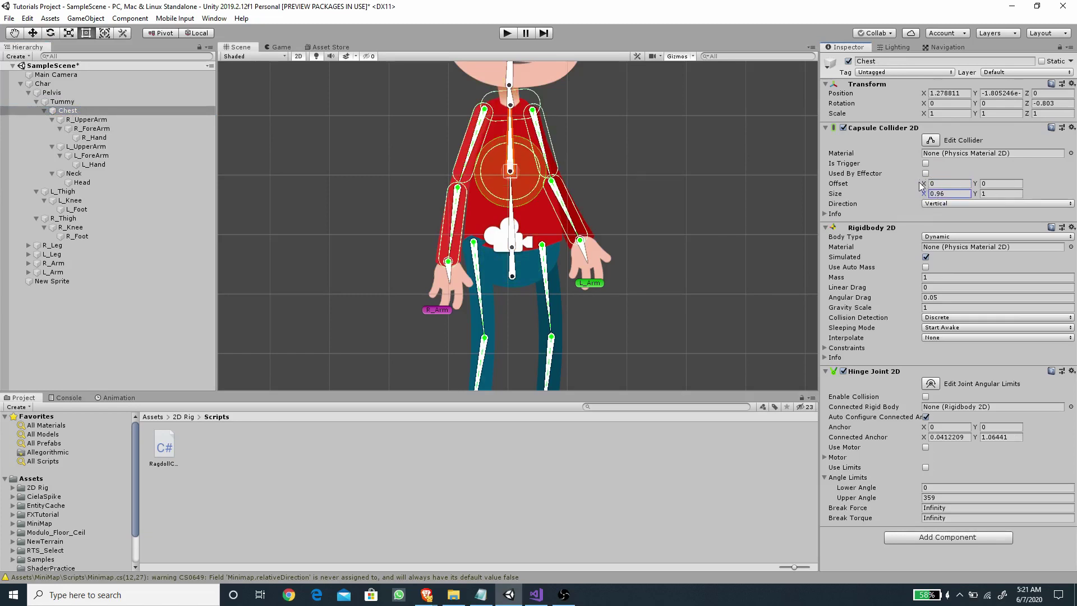
left_click(983, 183)
type("0.22")
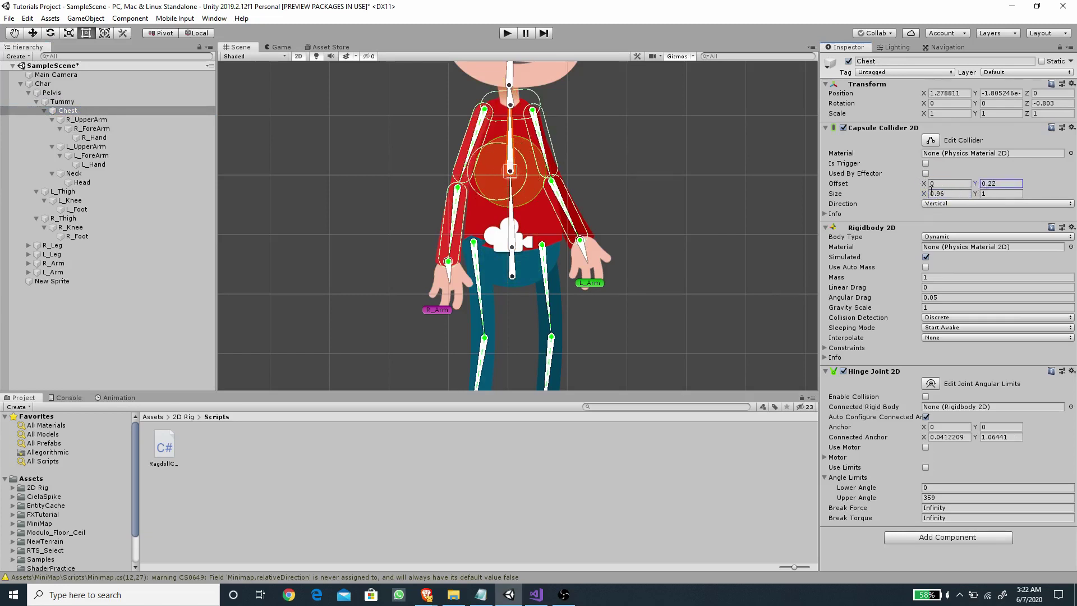
key("BackSpace")
key("BackSpace")
key("BackSpace")
left_click_drag(933, 188, 915, 186)
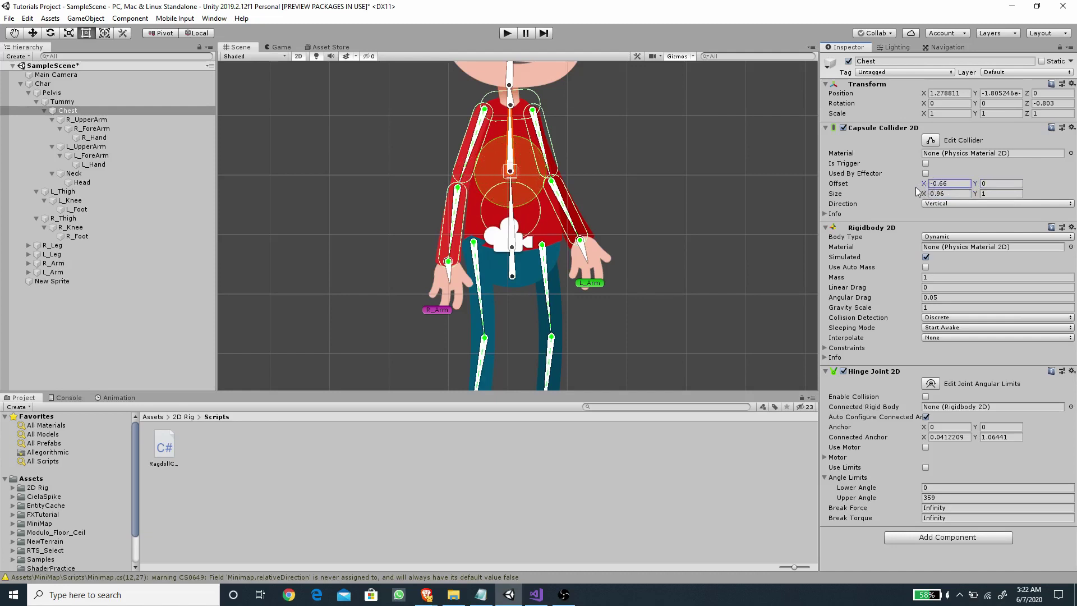
scroll(594, 231, "up", 5)
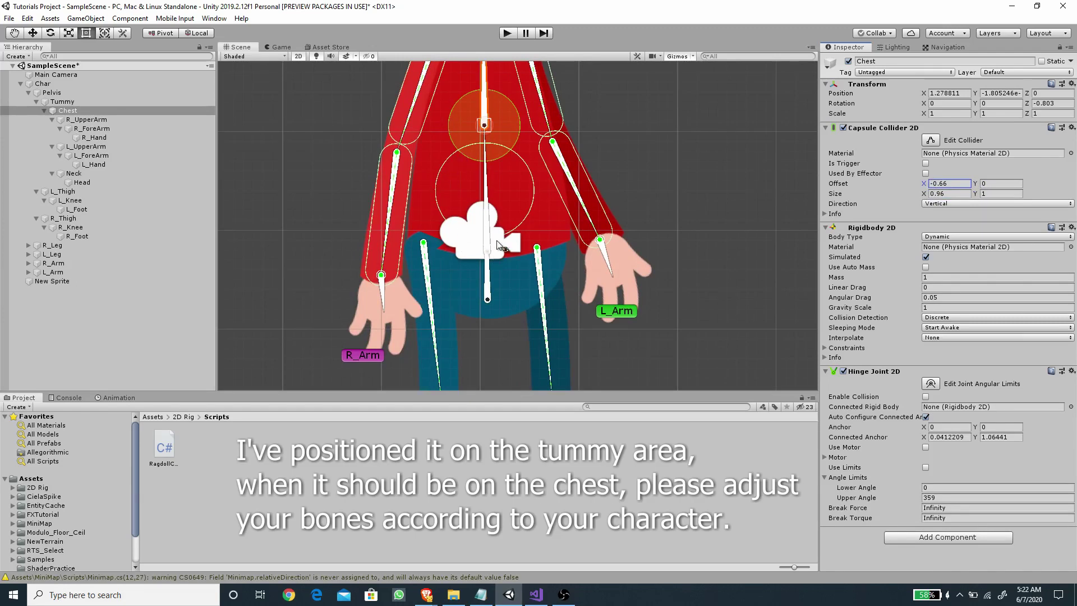
Resize the Chest capsule collider to 1.32 by 1.51.
left_click(934, 194)
type("1.32")
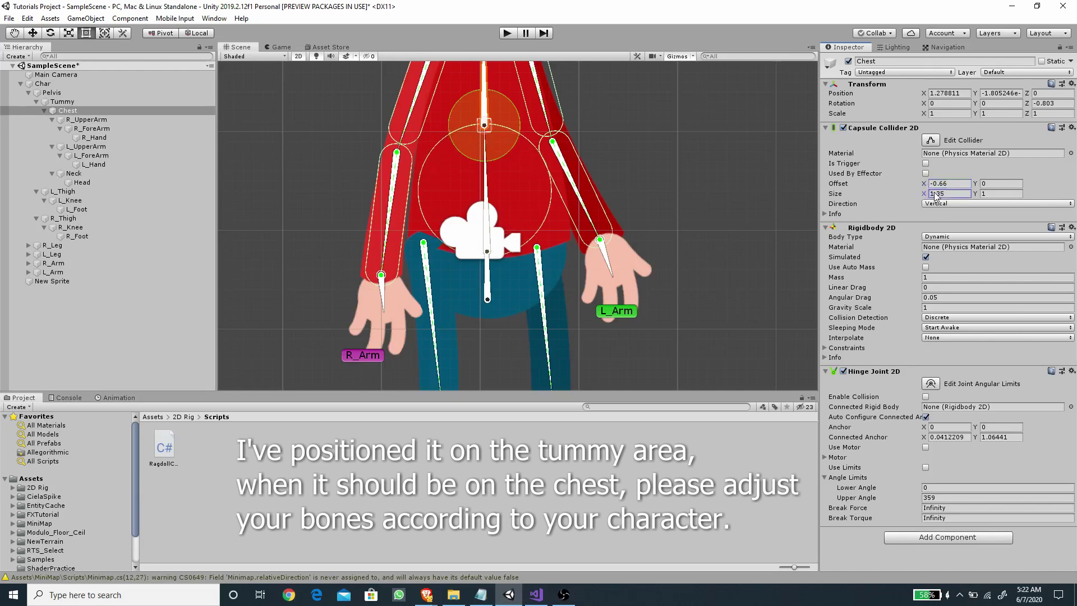
left_click(985, 193)
type("1.51")
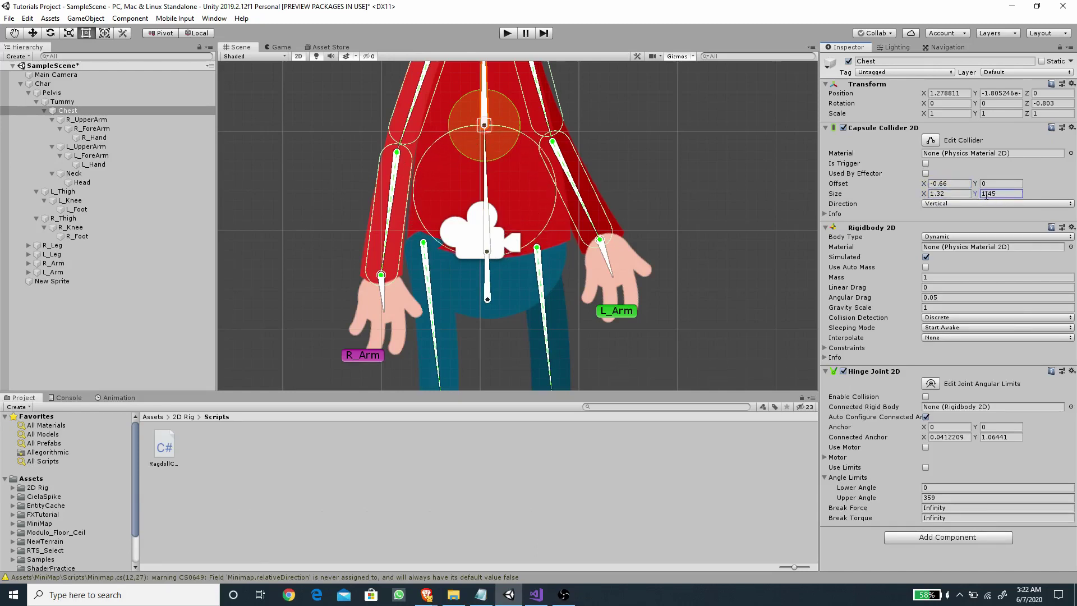
scroll(583, 179, "down", 5)
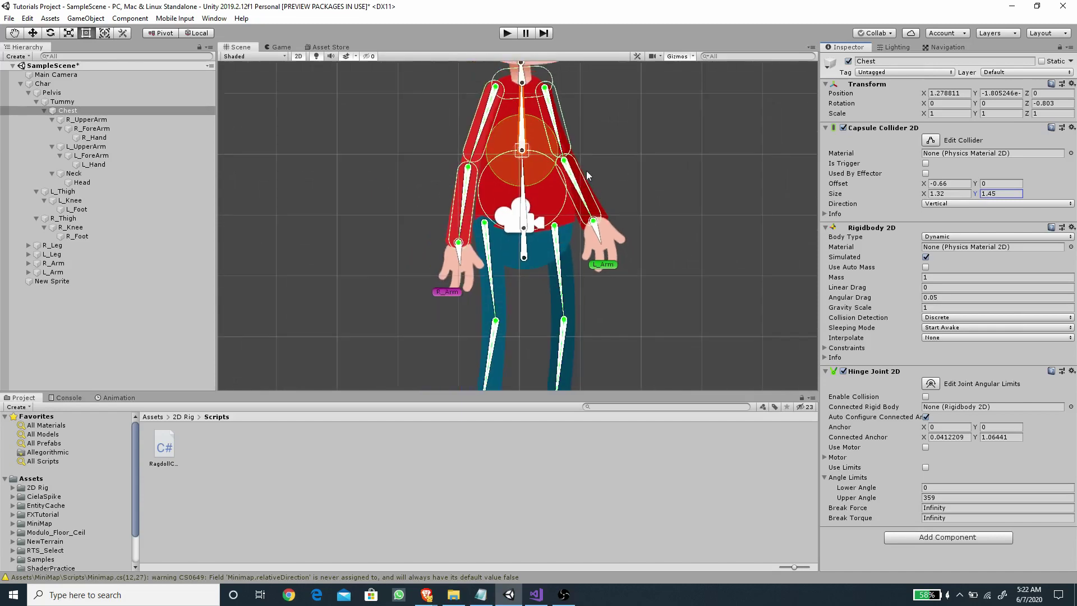
scroll(587, 171, "up", 3)
scroll(572, 157, "down", 3)
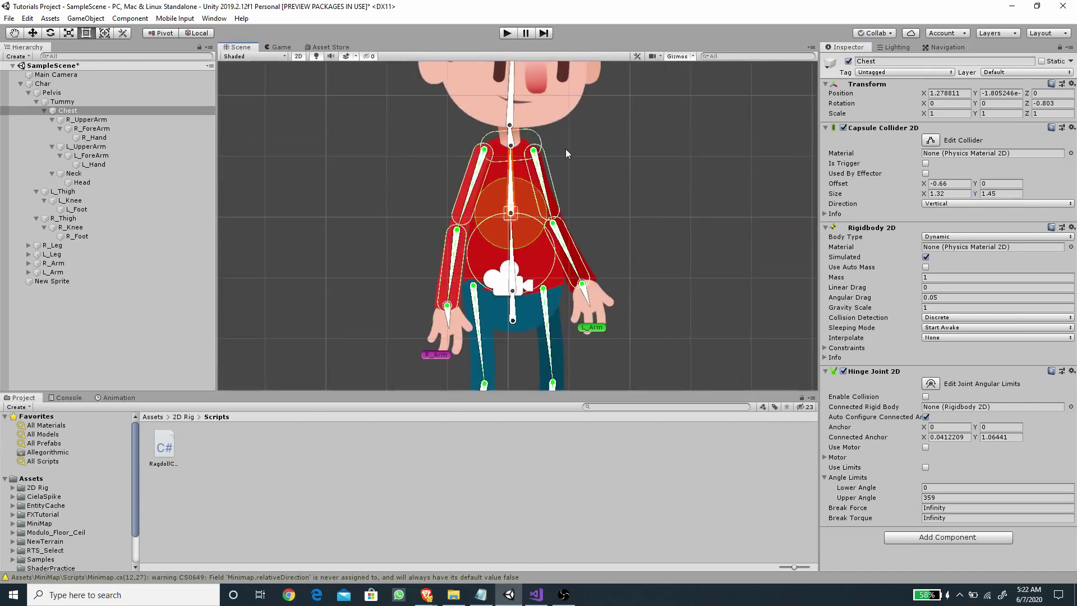
scroll(542, 158, "up", 1)
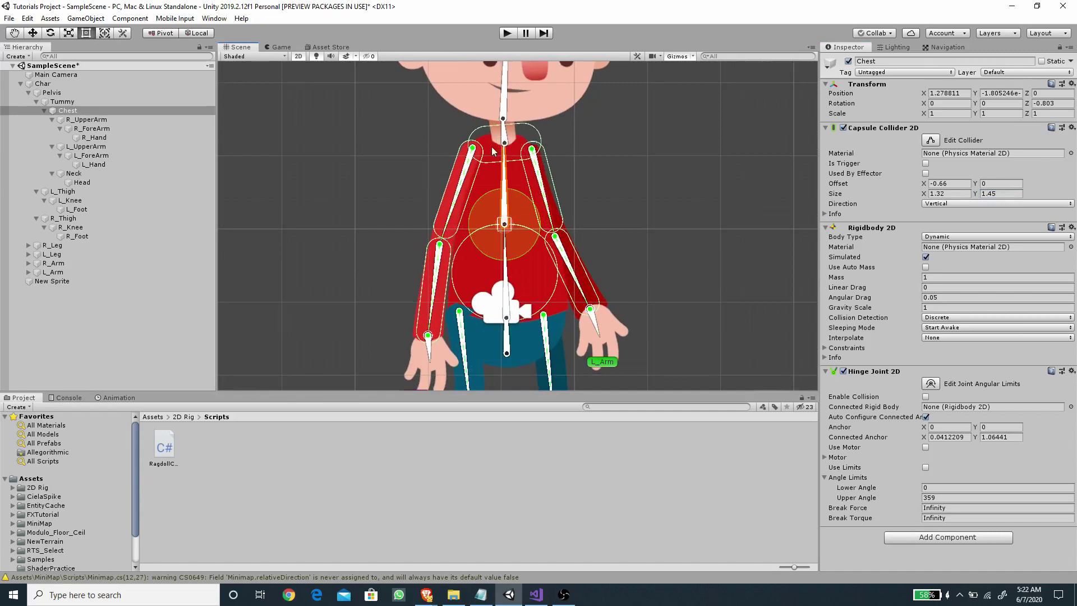
Set the Chest collider's Offset X to 0.51 and begin changing Size X to 1.14.
left_click(109, 132)
left_click(67, 110)
left_click_drag(923, 183, 977, 182)
left_click(948, 194)
Apply width 1.14, then select both thighs and knees and set their collider Offset X to 0.83.
type("1.14")
left_click(62, 102)
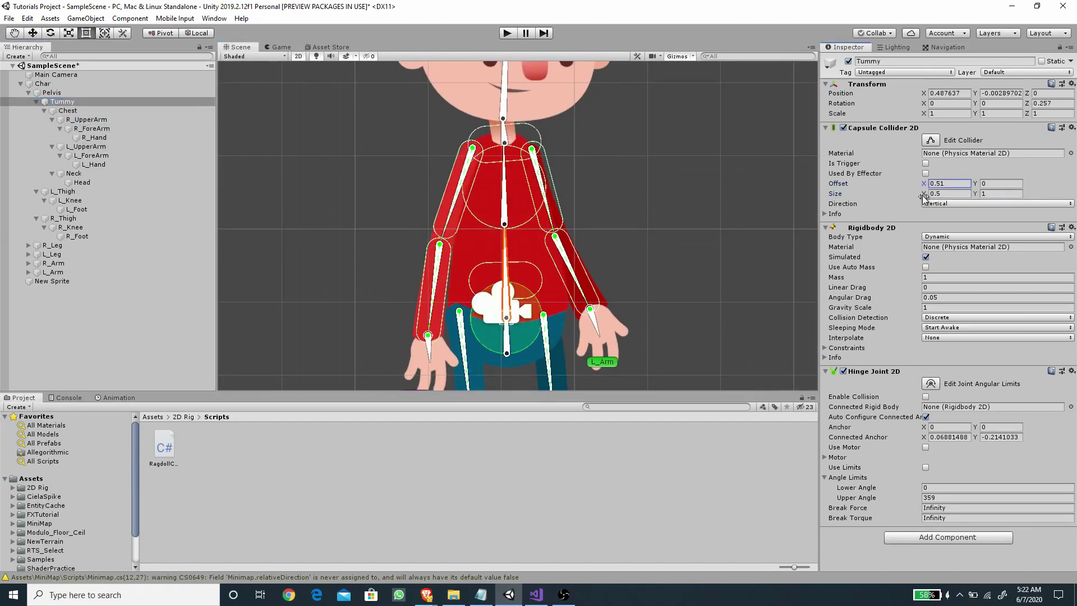
middle_click_drag(641, 232, 672, 118)
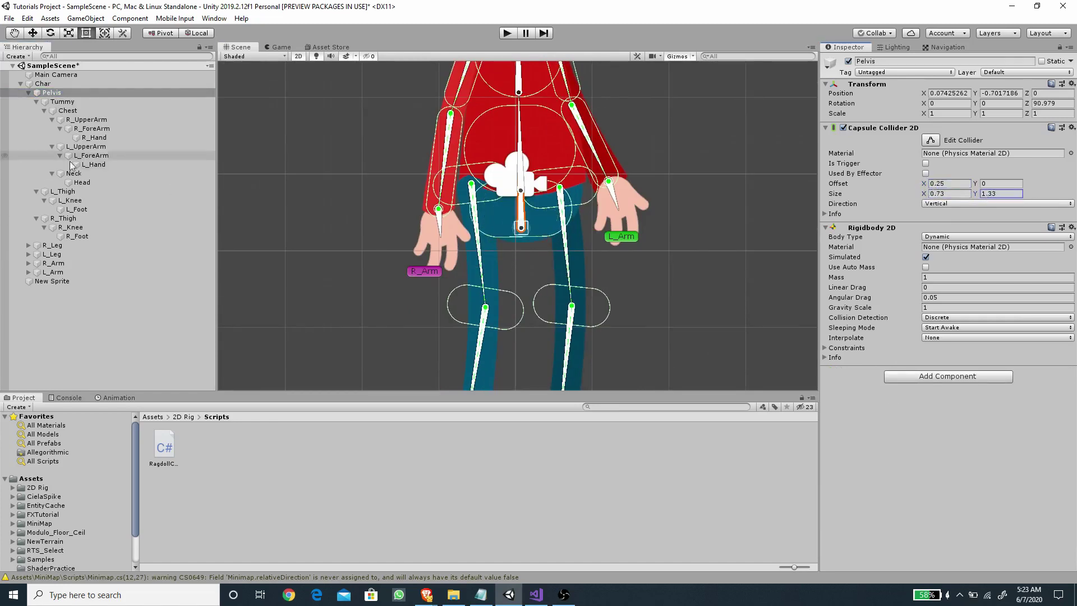
left_click_drag(443, 173, 642, 295)
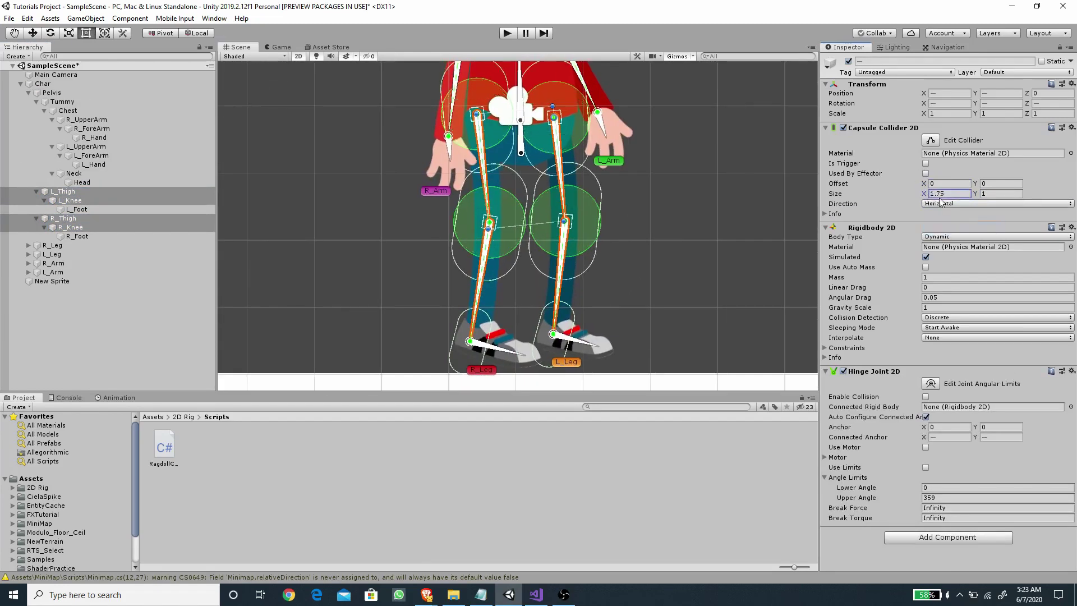
left_click_drag(923, 185, 921, 187)
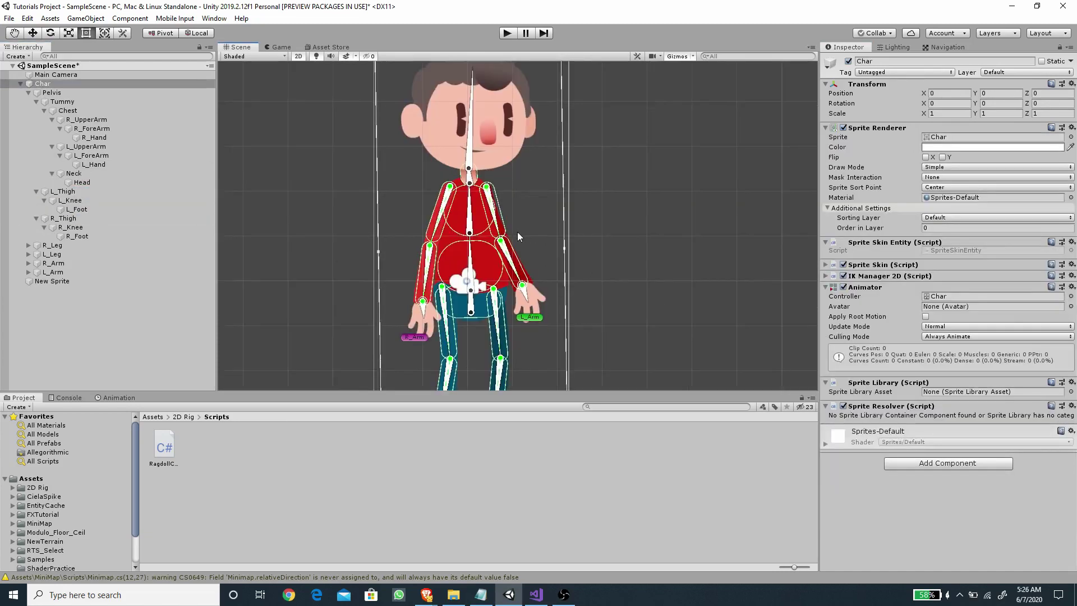
scroll(517, 231, "down", 3)
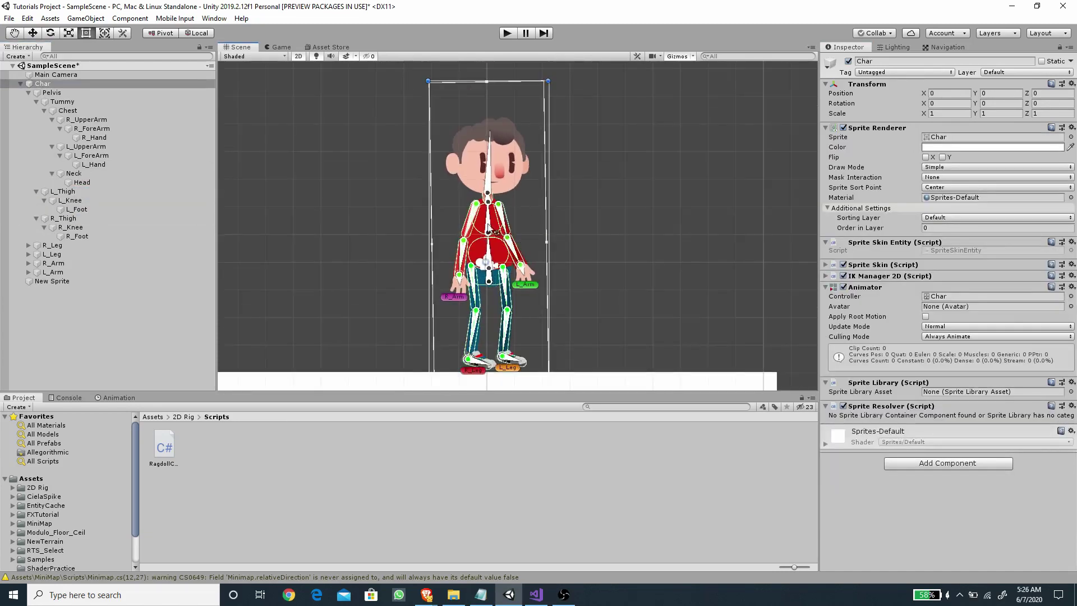
Inspect Pelvis, then Tummy with its vertical collider at offset 0.54, size 1.14 by 1.45.
scroll(493, 286, "up", 2)
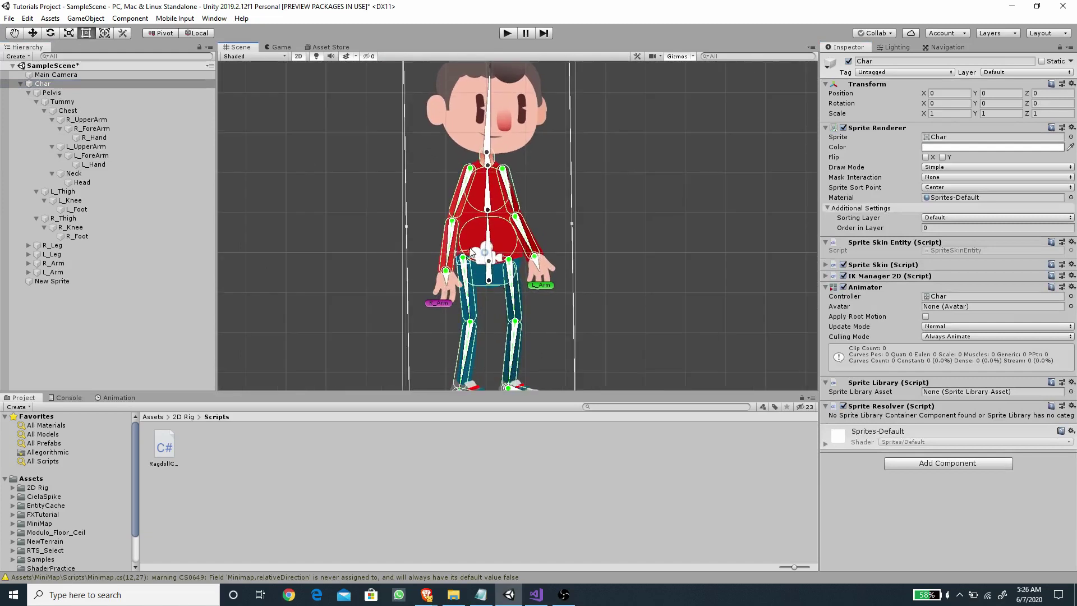
left_click(62, 94)
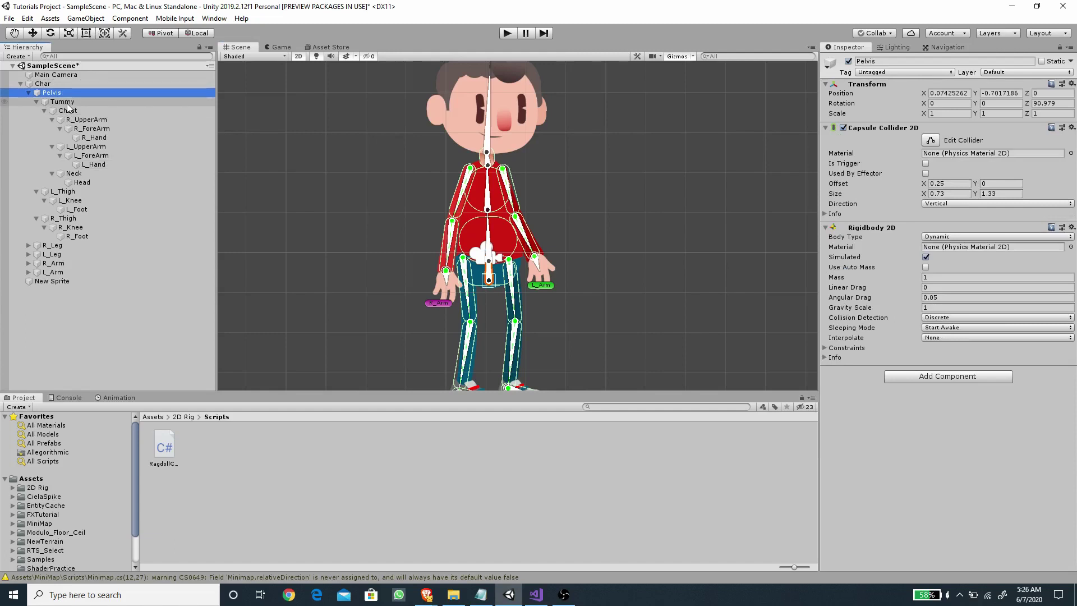
left_click(65, 102)
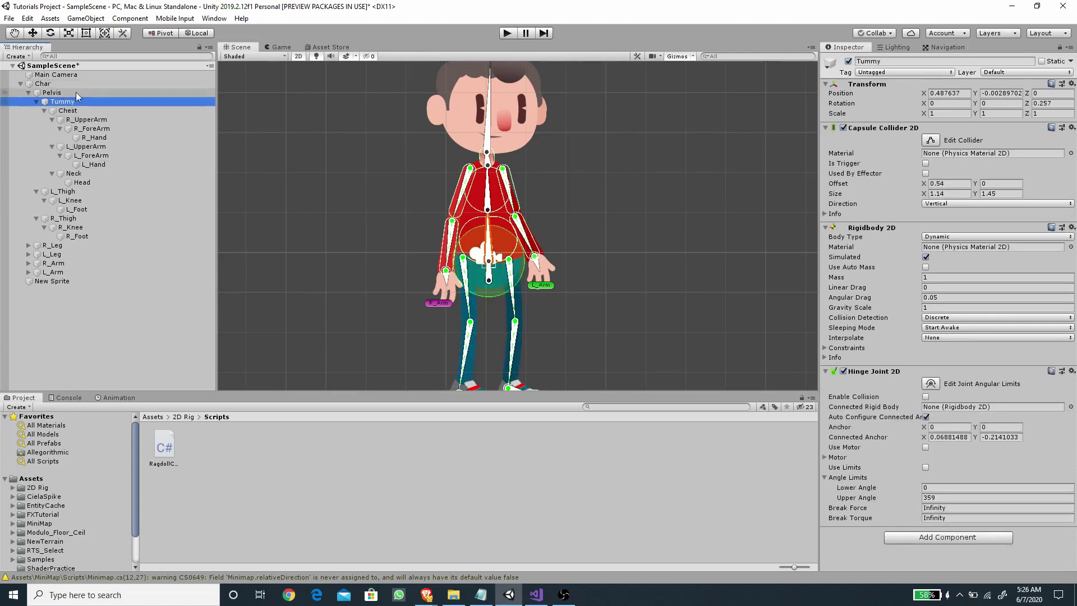
Connect Tummy's Hinge Joint 2D to the Pelvis rigidbody and turn off Auto Configure Connected Anchor.
left_click(67, 111)
left_click(62, 102)
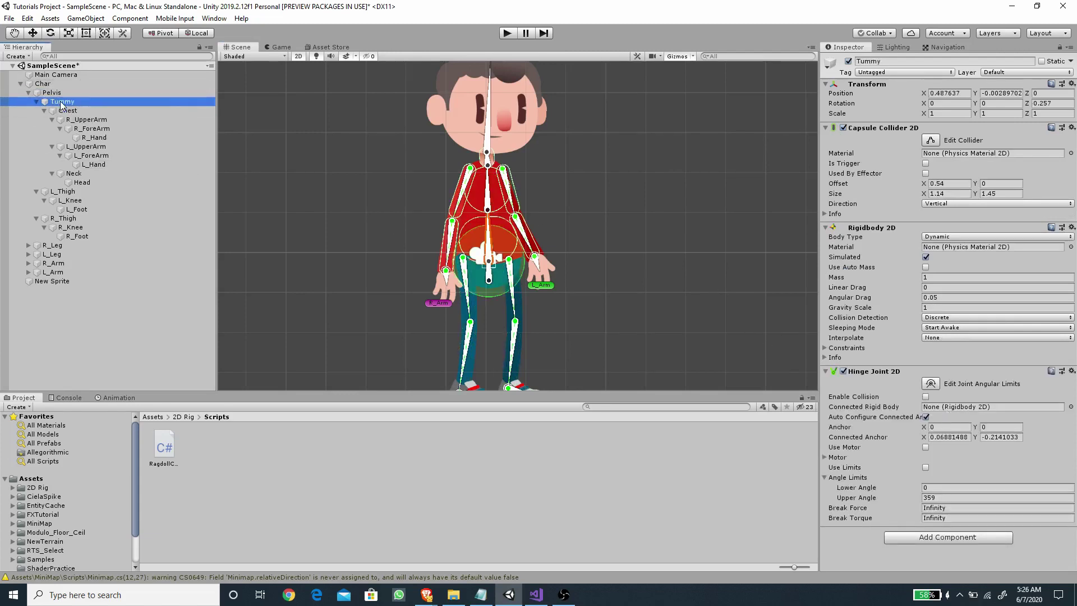
left_click_drag(62, 103, 948, 408)
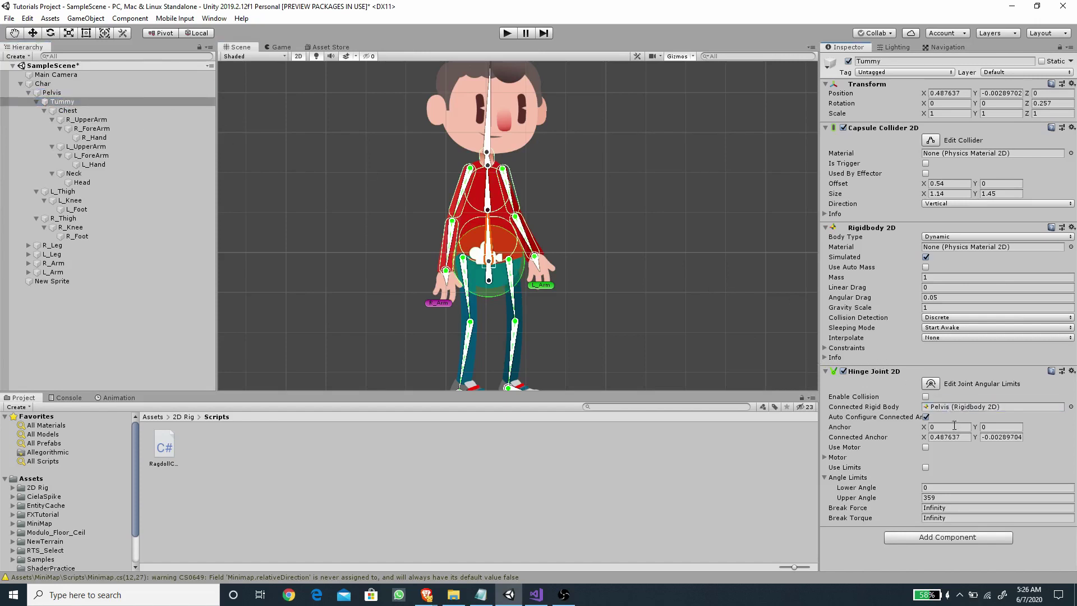
left_click(925, 418)
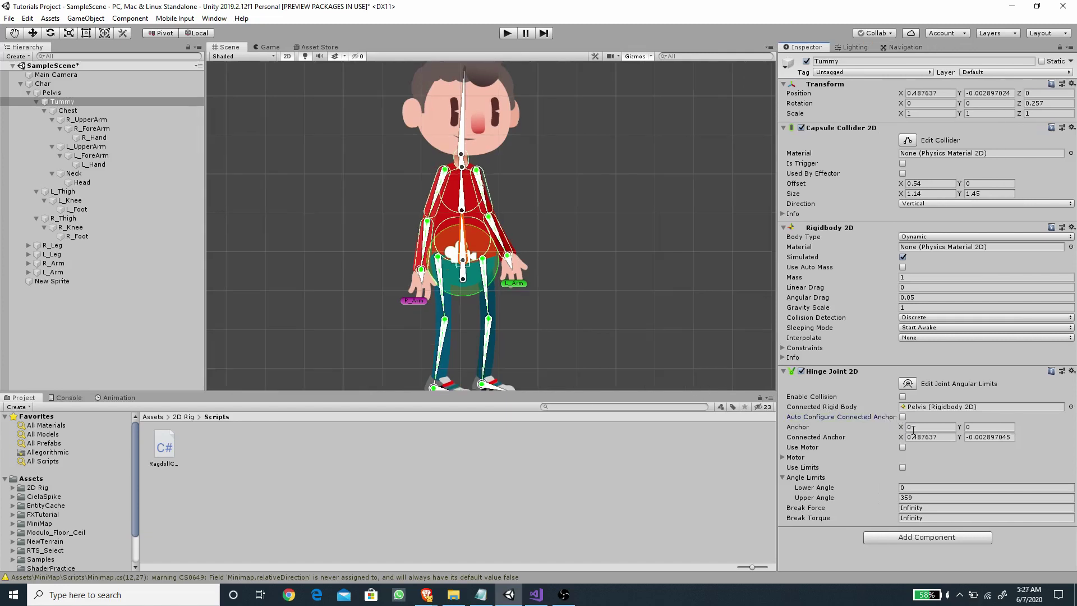
Connect Chest's Hinge Joint 2D to the Tummy rigidbody.
left_click(68, 112)
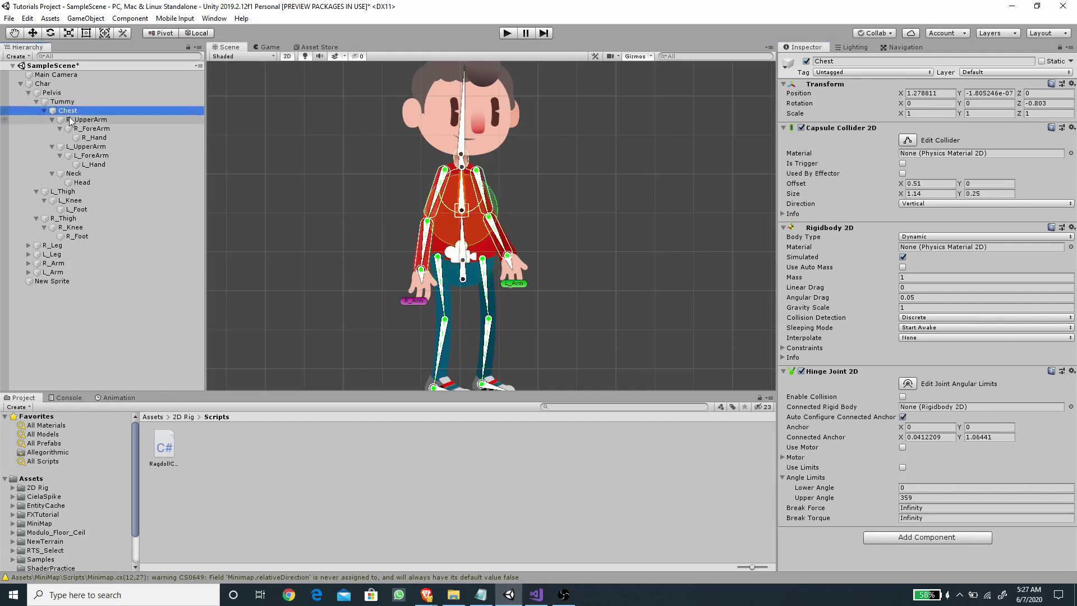
left_click_drag(70, 116, 924, 410)
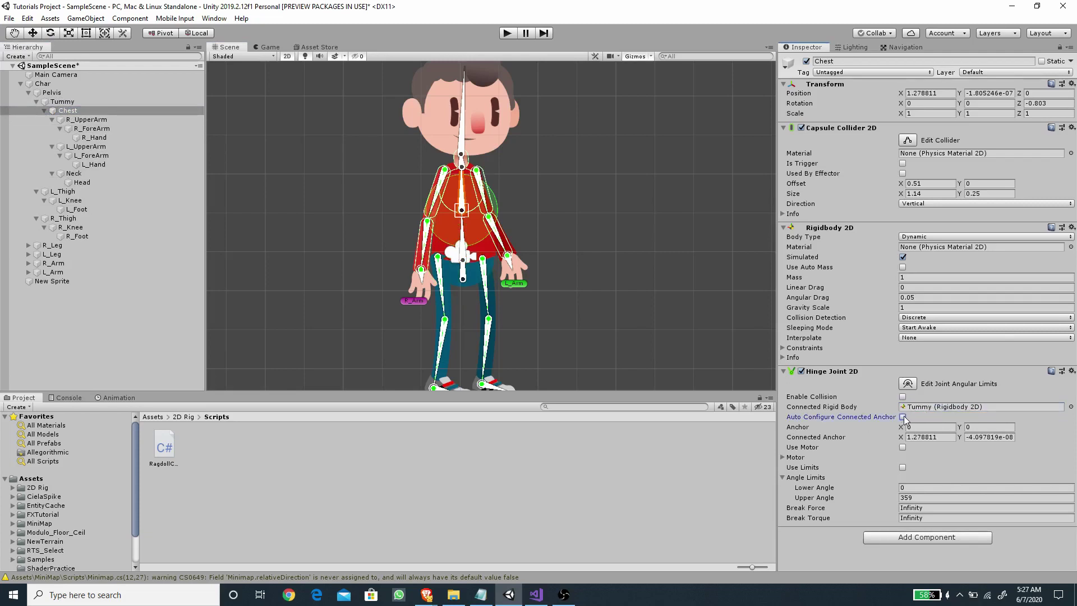
left_click(96, 119)
Multi-select the four arm bones, Neck, and both thighs, knees and feet, then untick Auto Configure Connected Anchor.
left_click(93, 129, "ctrl")
left_click(91, 147, "ctrl")
left_click(92, 155, "ctrl")
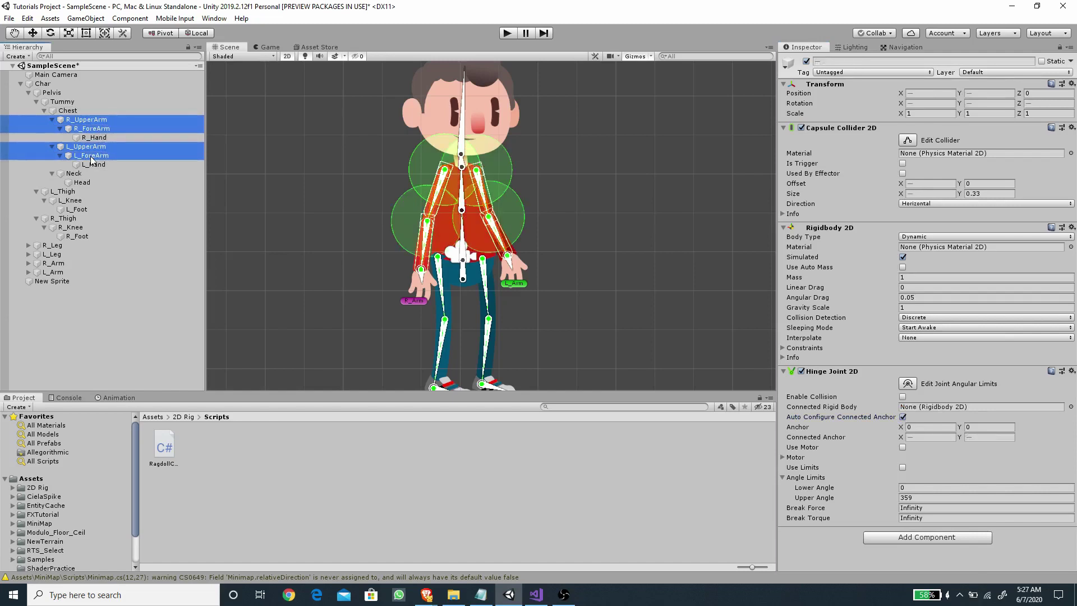
left_click(74, 173, "ctrl")
left_click(66, 191, "ctrl")
left_click(70, 200, "ctrl")
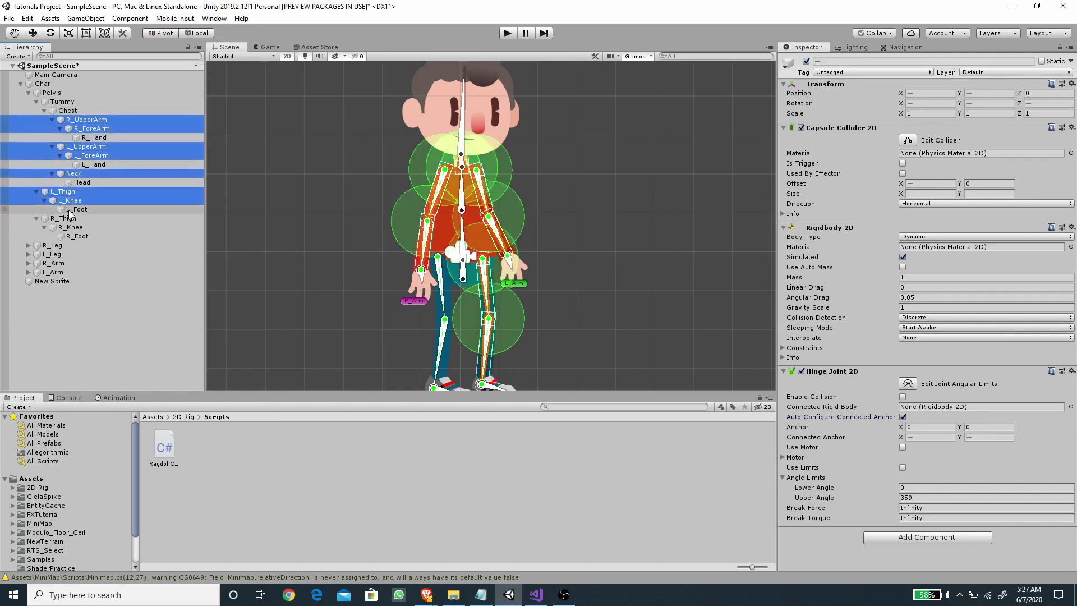
left_click(77, 209, "ctrl")
left_click(67, 219, "ctrl")
left_click(70, 227, "ctrl")
left_click(77, 236, "ctrl")
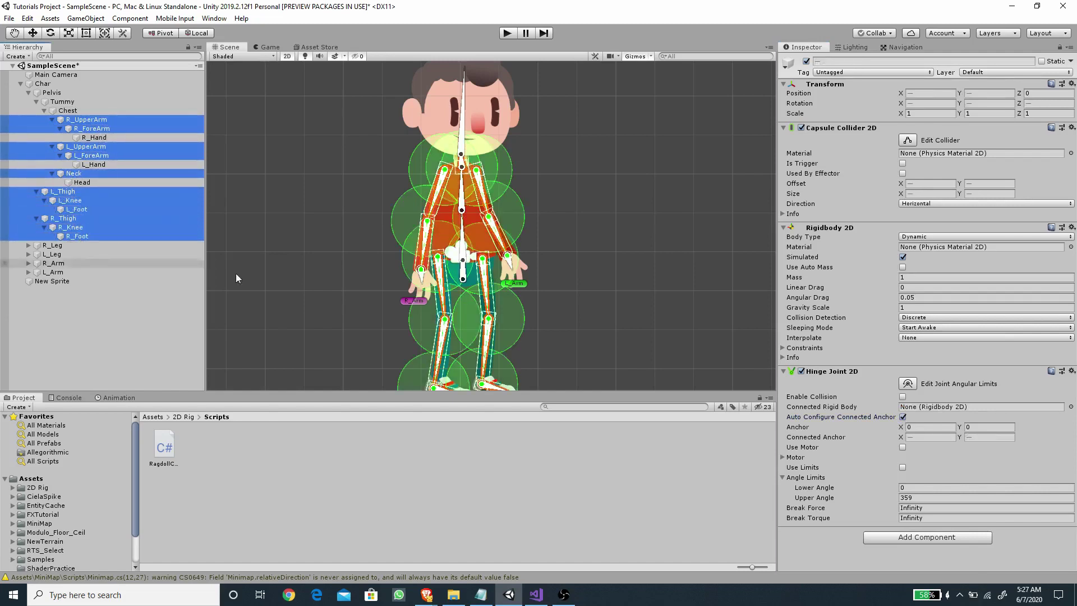
left_click(902, 418)
Select R_UpperArm and L_UpperArm, connect both hinges to Chest, and tick Auto Configure Connected Anchor.
left_click(77, 113)
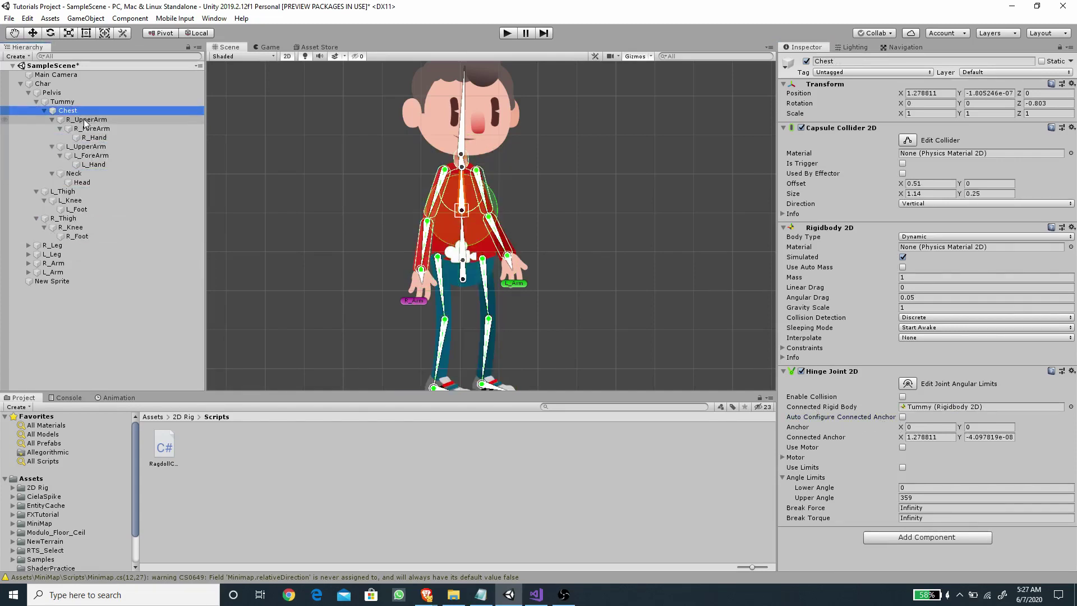
left_click(83, 120)
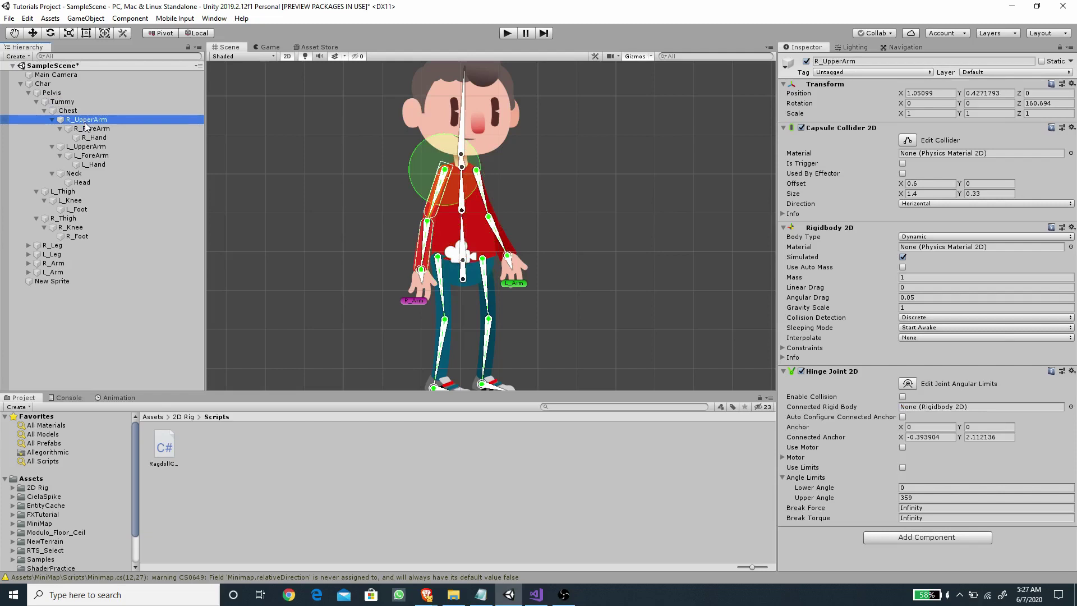
left_click(84, 147, "ctrl")
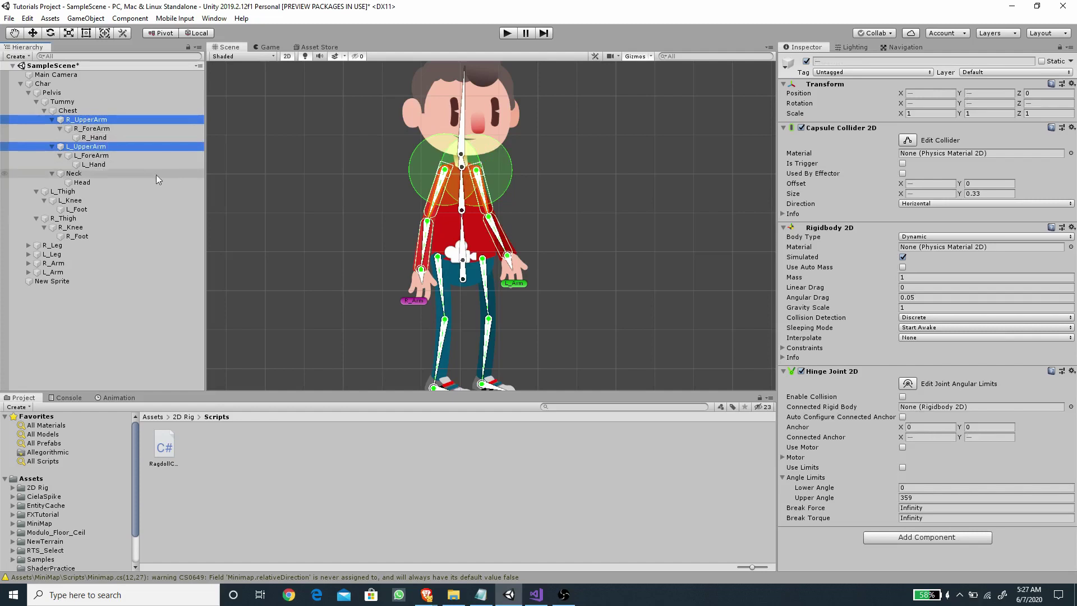
left_click(68, 111)
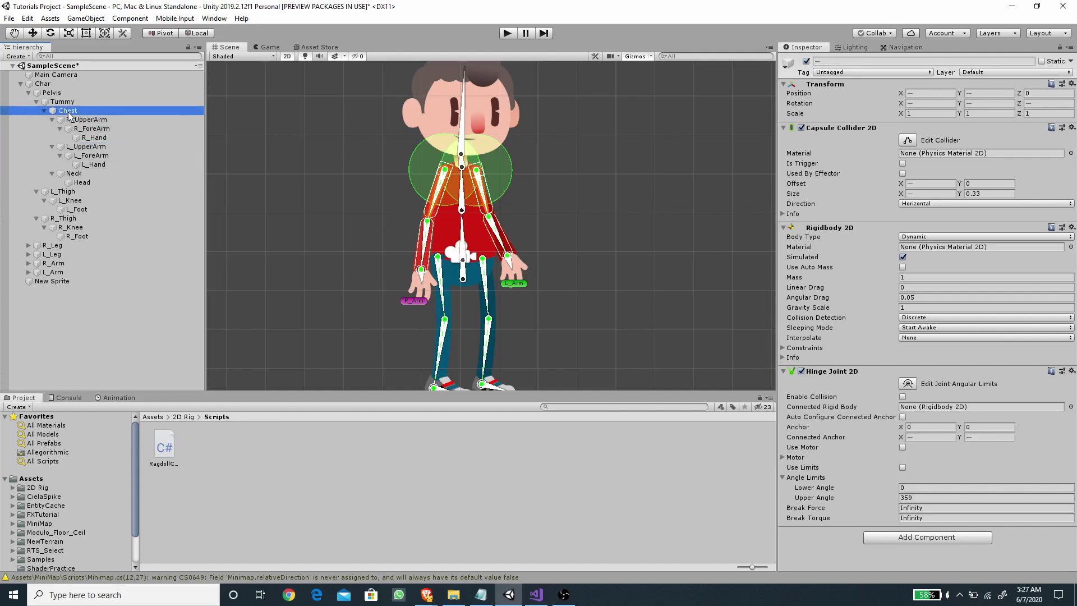
left_click_drag(68, 115, 941, 410)
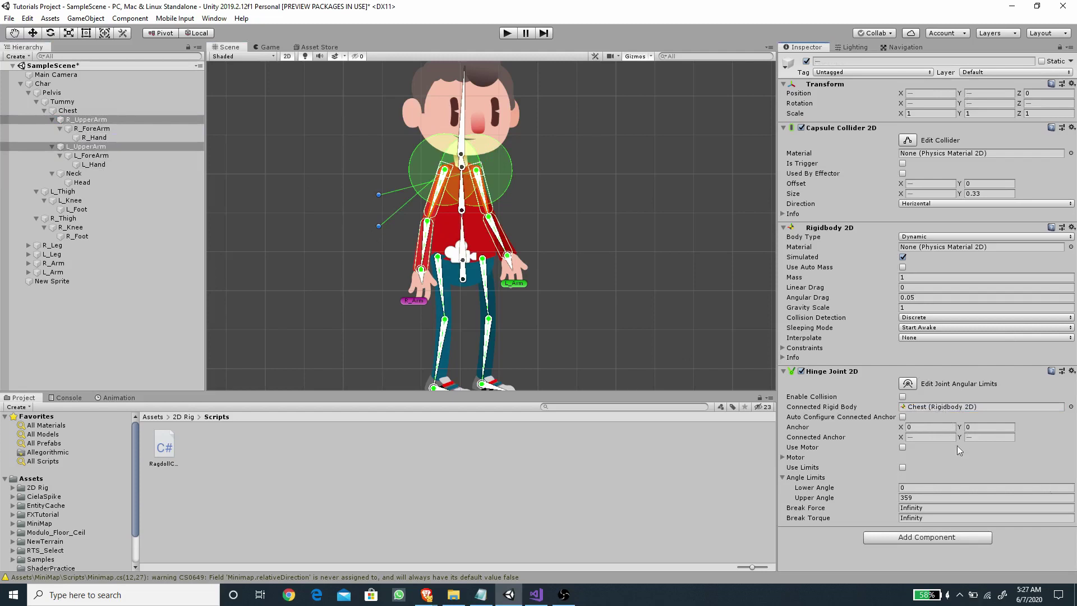
left_click(902, 416)
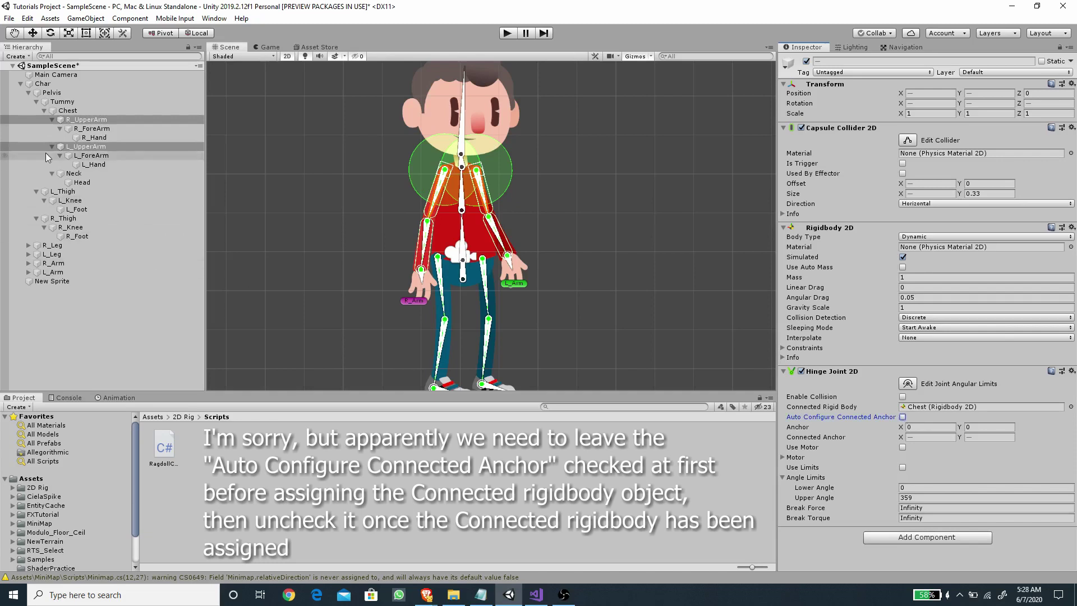
left_click(91, 128)
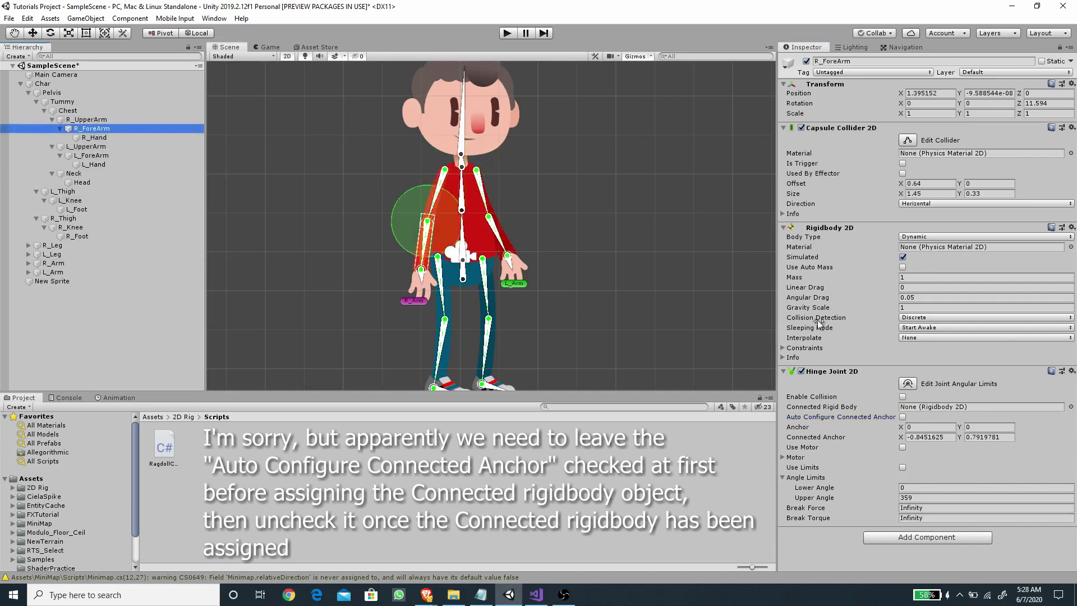
Hinge R_ForeArm to R_UpperArm and L_ForeArm to L_UpperArm, ticking Auto Configure Connected Anchor for each.
left_click(93, 121)
left_click_drag(94, 123, 902, 413)
left_click(902, 417)
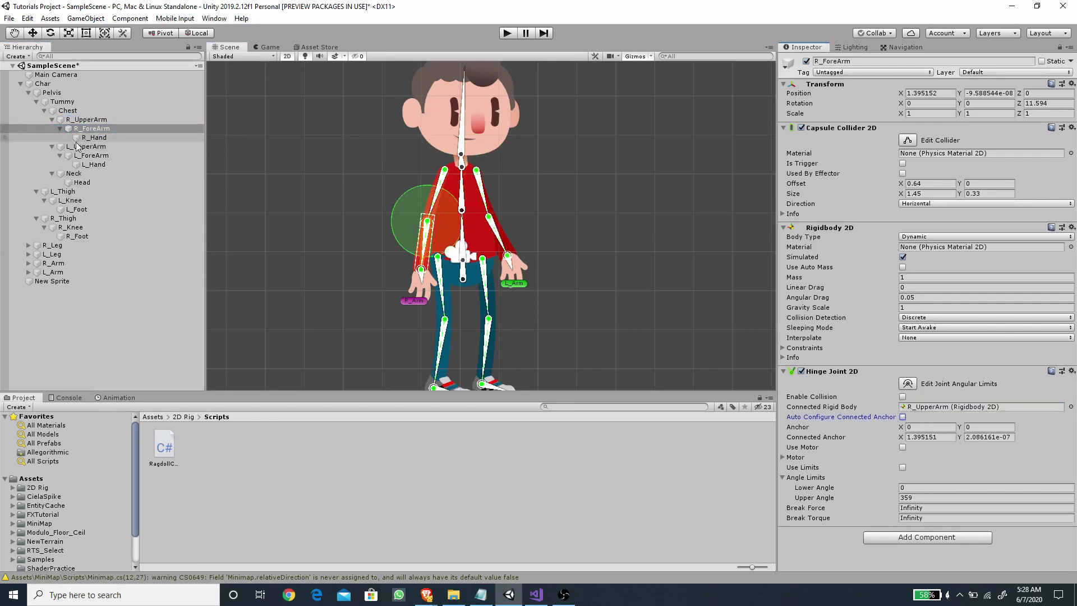
left_click(87, 155)
left_click_drag(85, 149, 892, 407)
left_click(902, 417)
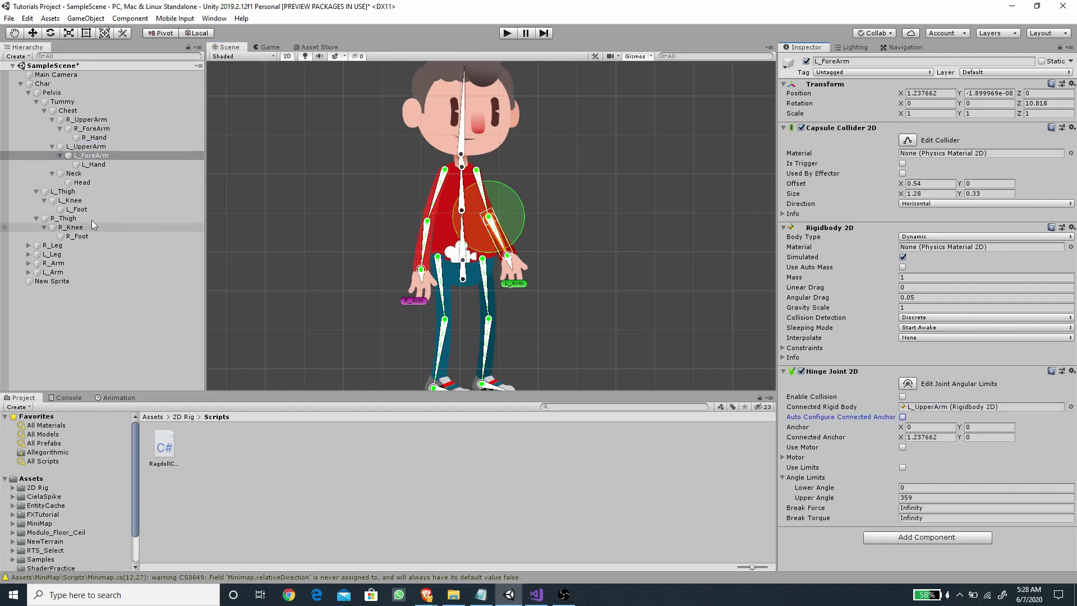
Connect the Neck's hinge joint to Chest with an auto-configured connected anchor.
left_click(73, 173)
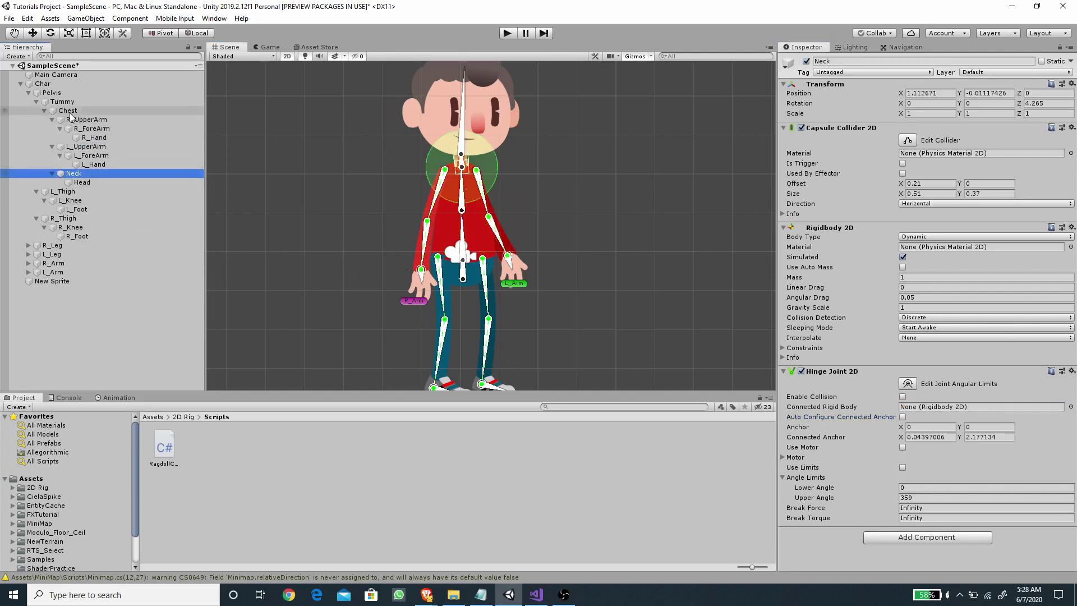
left_click_drag(68, 110, 932, 414)
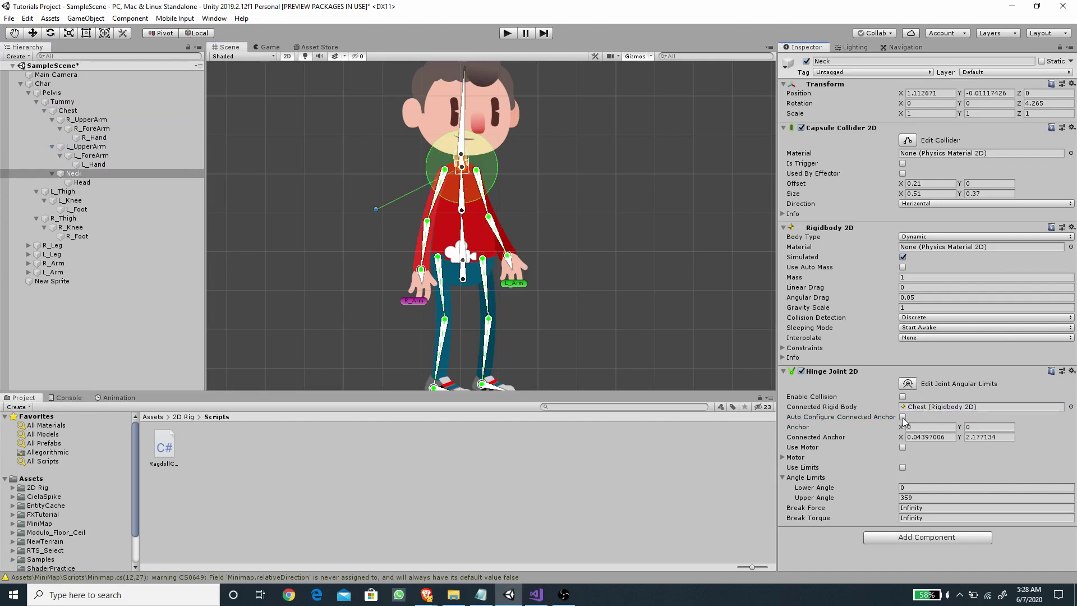
left_click(902, 417)
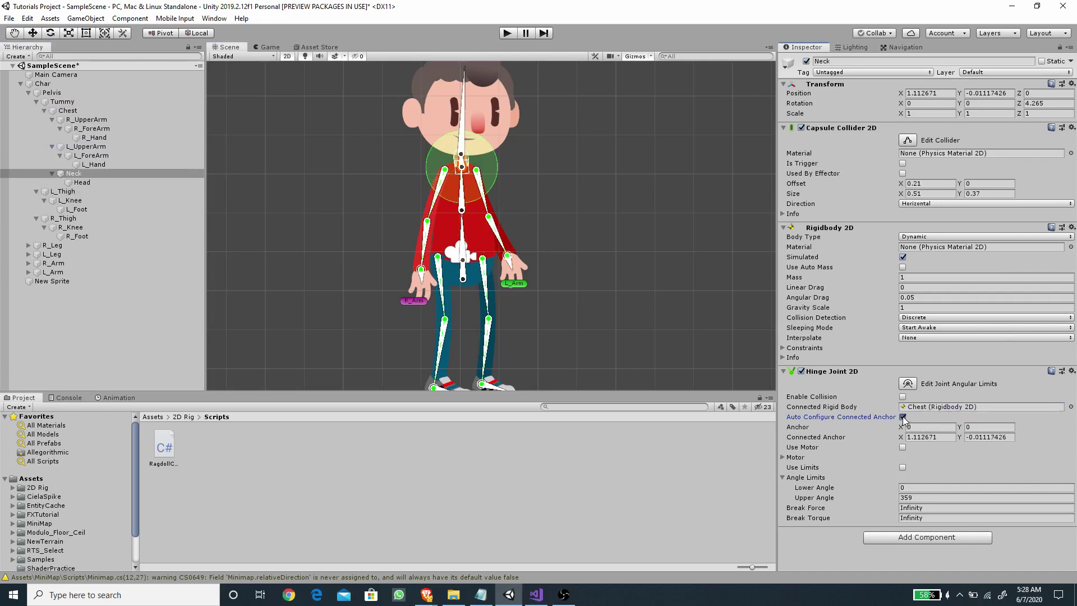
Select L_Thigh and R_Thigh and connect both hinge joints to Pelvis.
left_click(64, 191)
left_click(67, 219, "ctrl")
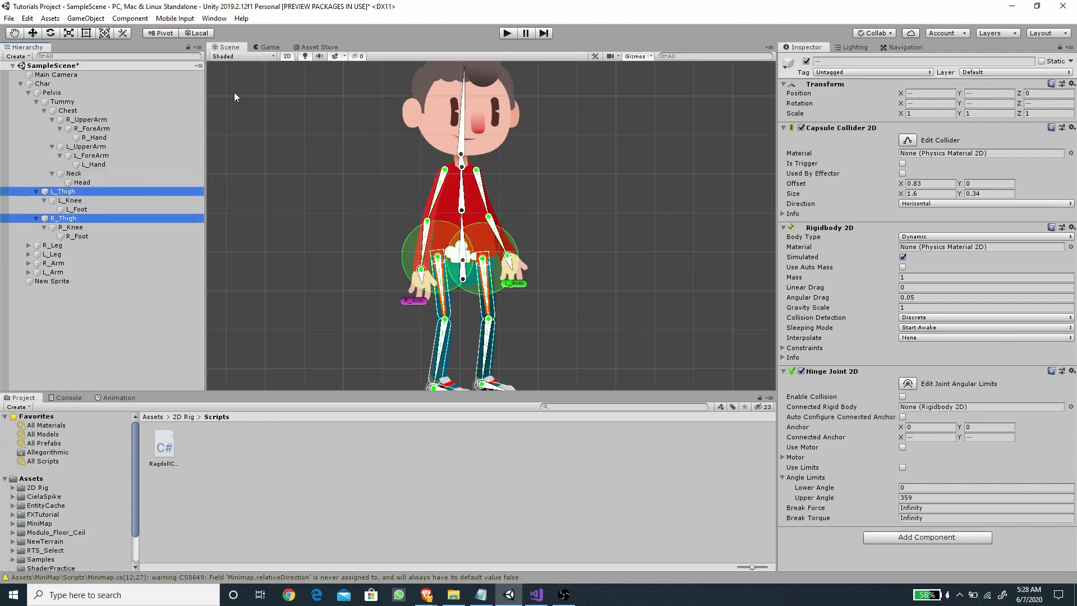
left_click(56, 92)
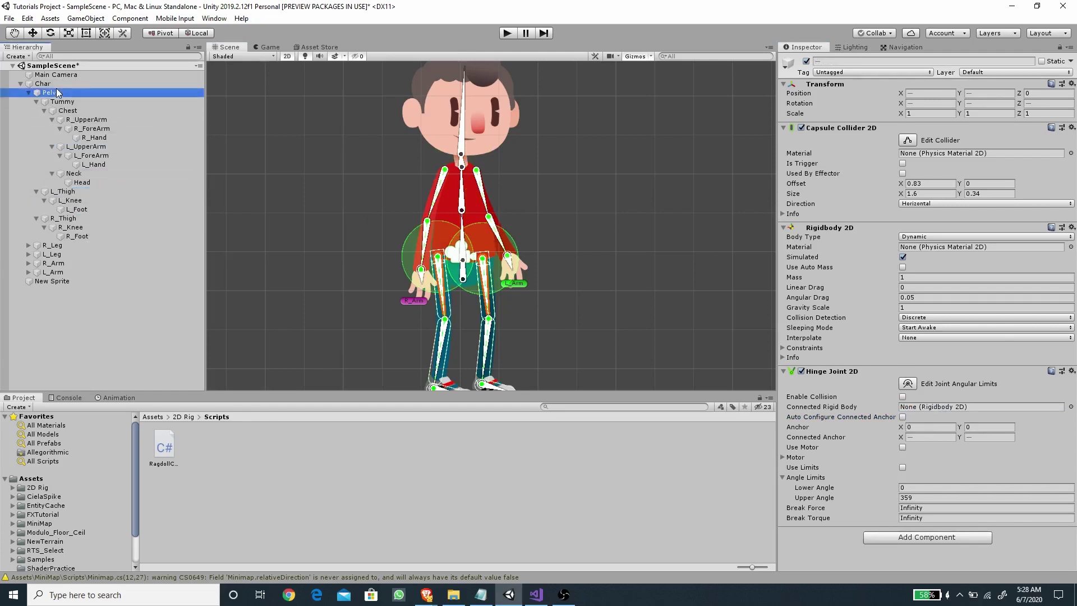
left_click_drag(56, 93, 931, 412)
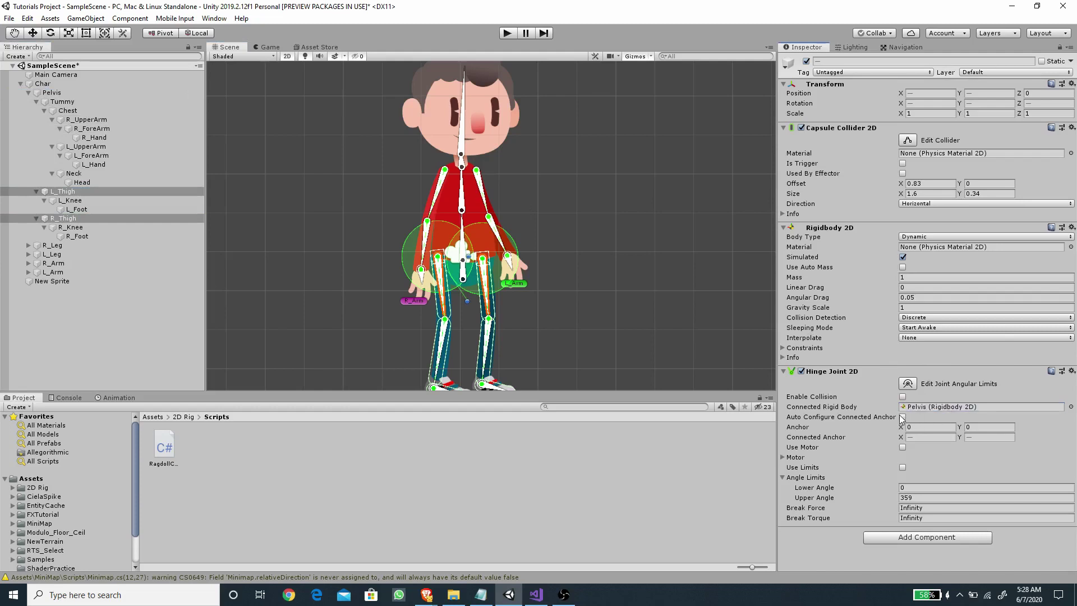
Hinge L_Knee to L_Thigh with auto-configured anchor, and R_Knee to R_Thigh.
left_click(70, 200)
left_click_drag(72, 226, 920, 408)
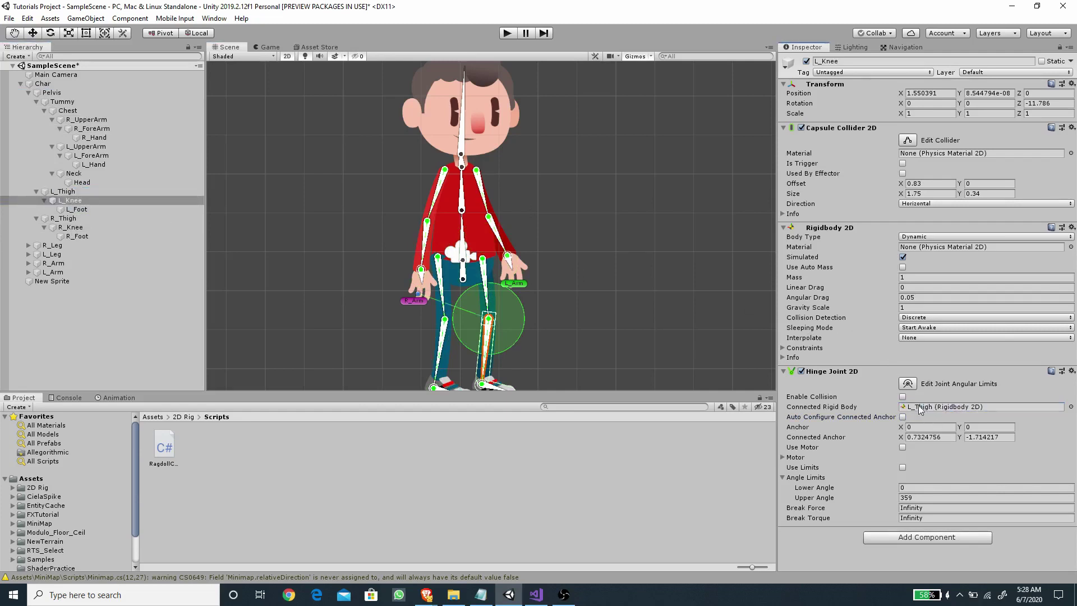
left_click(903, 417)
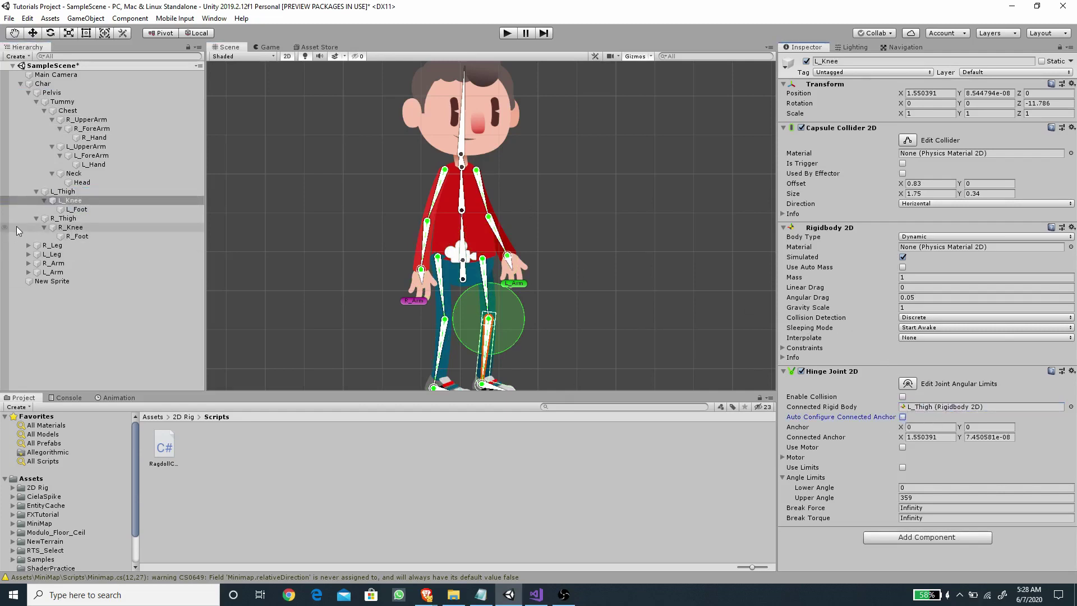
left_click_drag(71, 227, 909, 407)
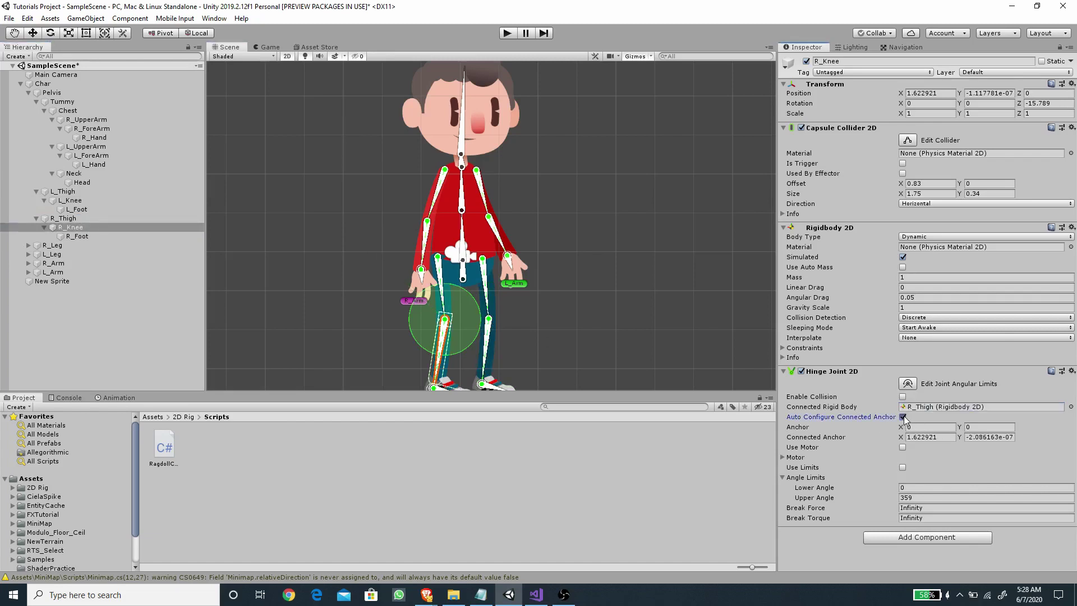
Hinge L_Foot to L_Knee and R_Foot to R_Knee, ticking Auto Configure Connected Anchor for each.
left_click(77, 209)
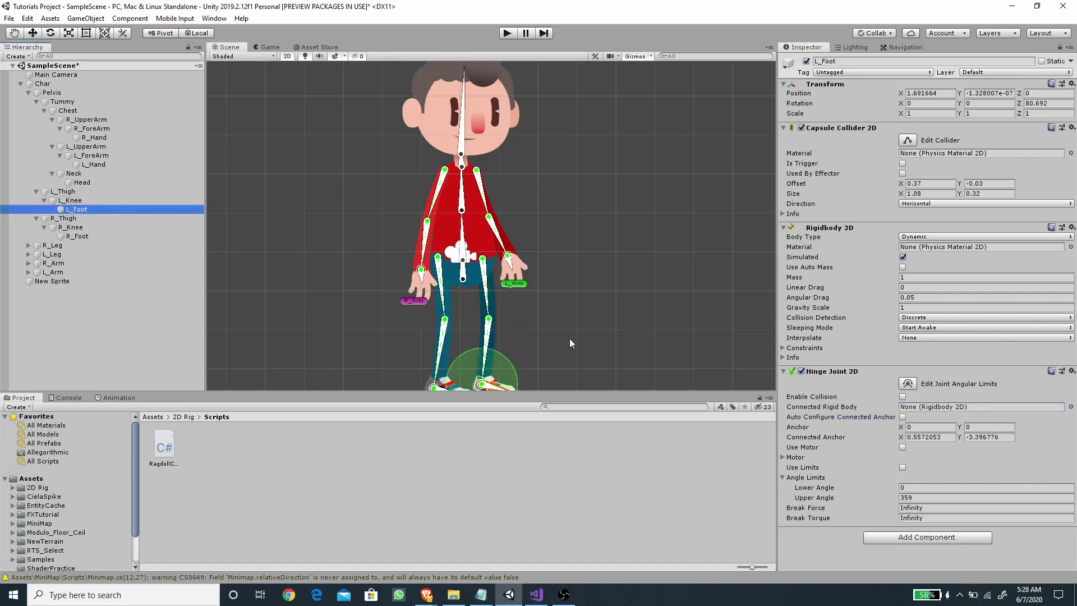
left_click_drag(80, 203, 909, 409)
left_click(903, 417)
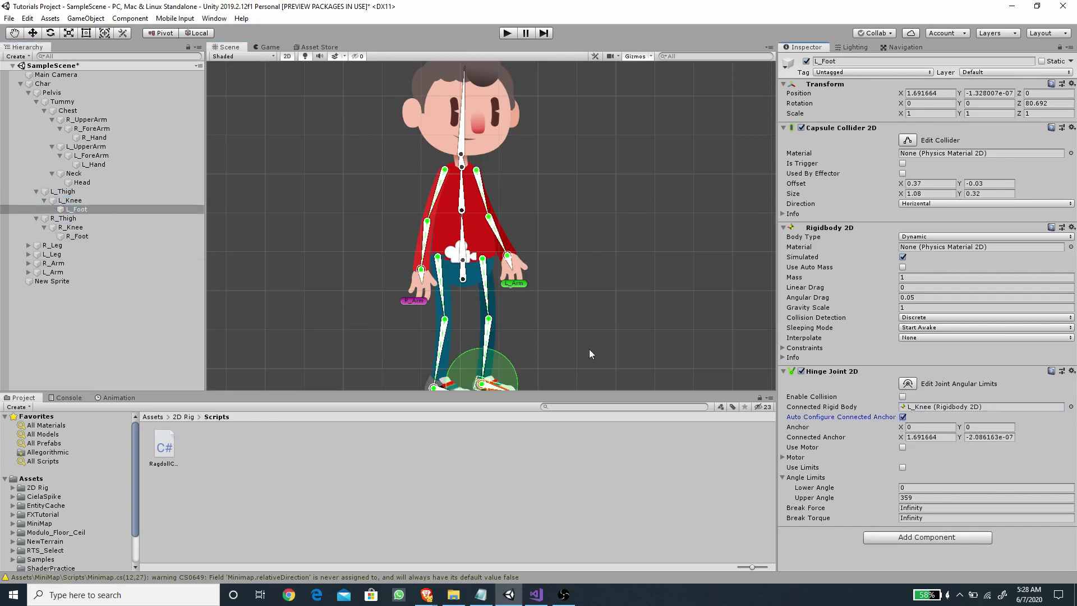
left_click(78, 236)
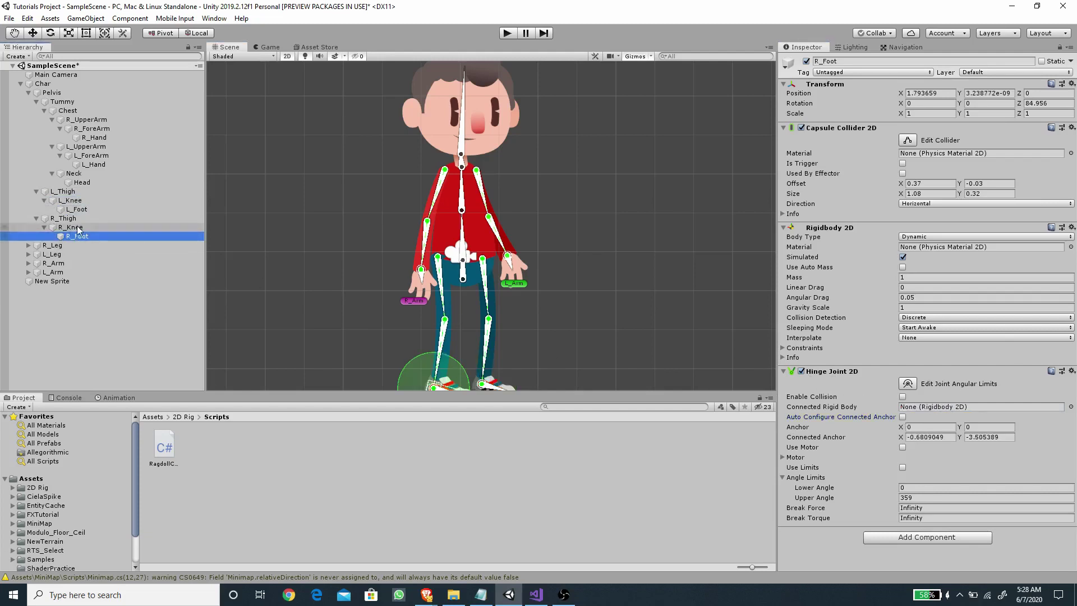
left_click_drag(73, 227, 920, 412)
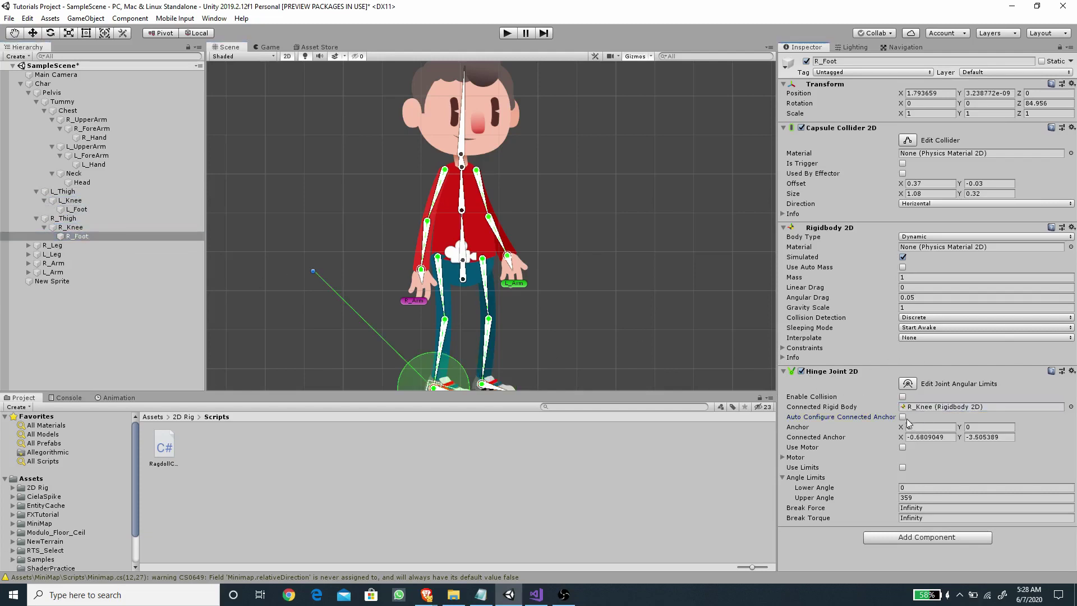
left_click(902, 417)
middle_click_drag(528, 307, 530, 269)
Save the scene with Ctrl+S.
key("ctrl+s")
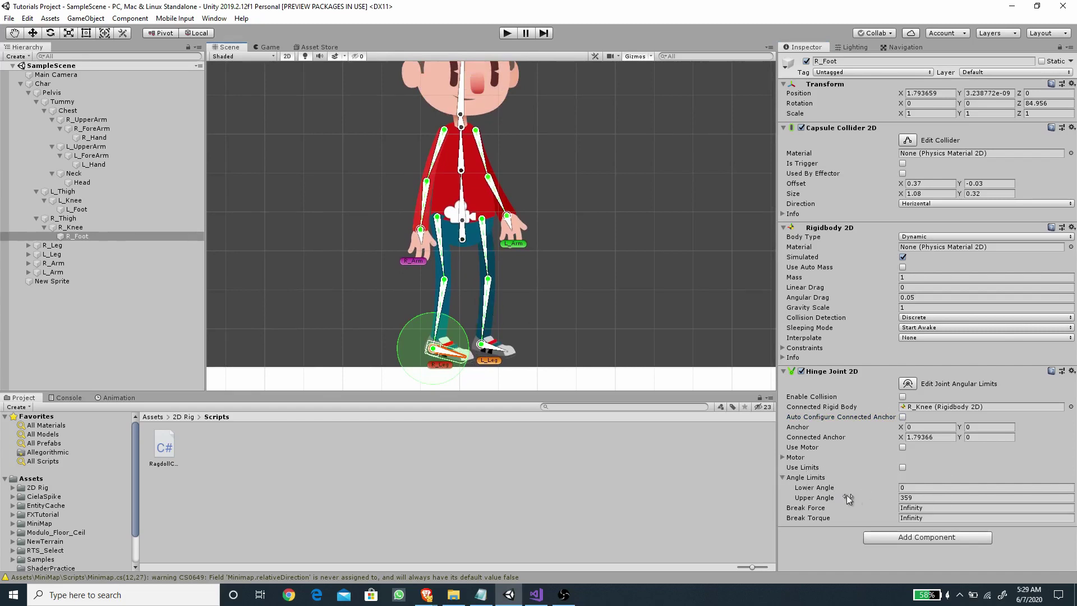
Multi-select Tummy, Chest, R/L UpperArm and ForeArm, and both Thigh, Knee and Foot bones.
left_click(64, 93)
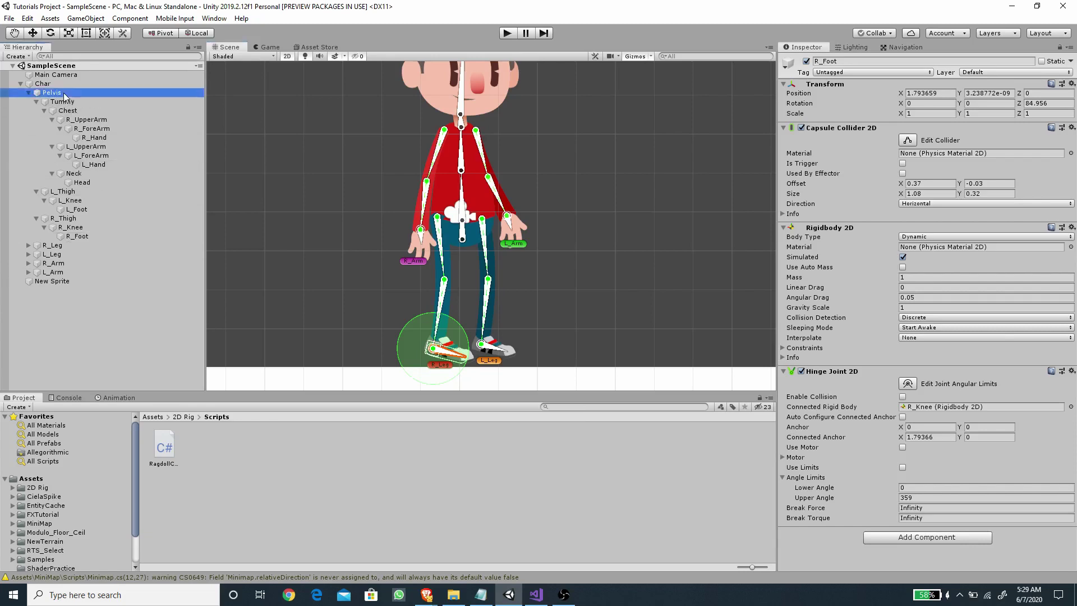
left_click(63, 102)
left_click(67, 111, "shift")
left_click(84, 120, "shift")
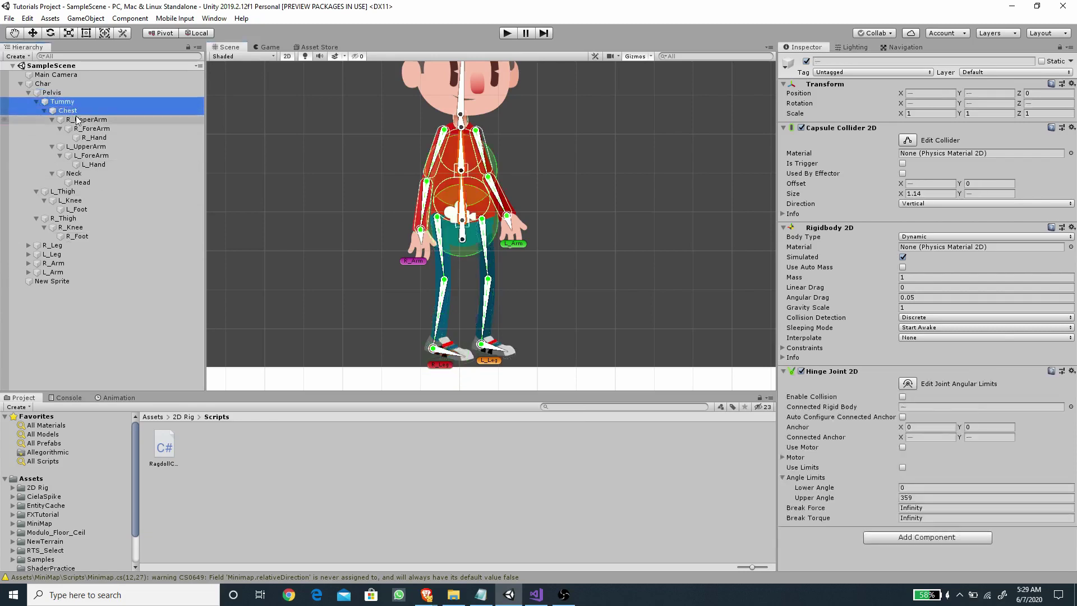
left_click(87, 129, "shift")
left_click(85, 147, "ctrl")
left_click(90, 156, "ctrl")
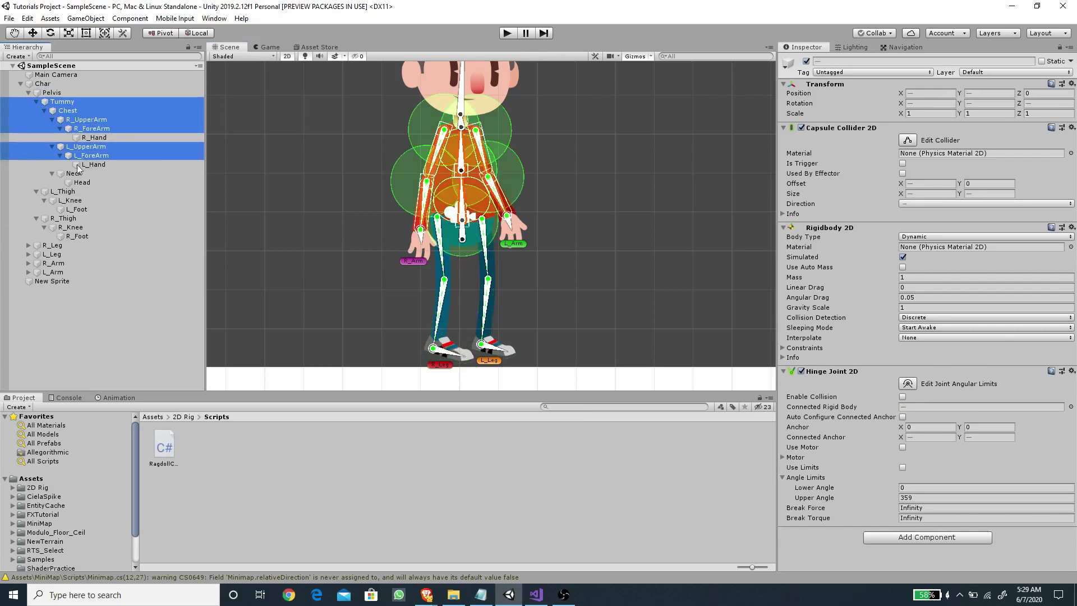
left_click(64, 192, "ctrl")
left_click(70, 201, "ctrl")
left_click(75, 210, "ctrl")
left_click(65, 218, "ctrl")
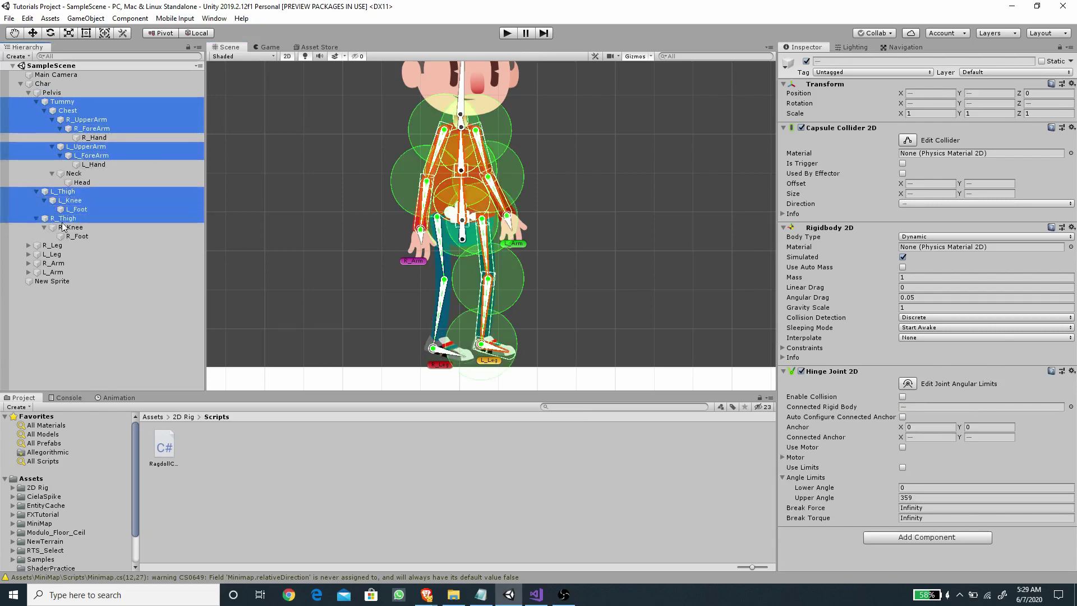
left_click(70, 227, "ctrl")
left_click(76, 236, "ctrl")
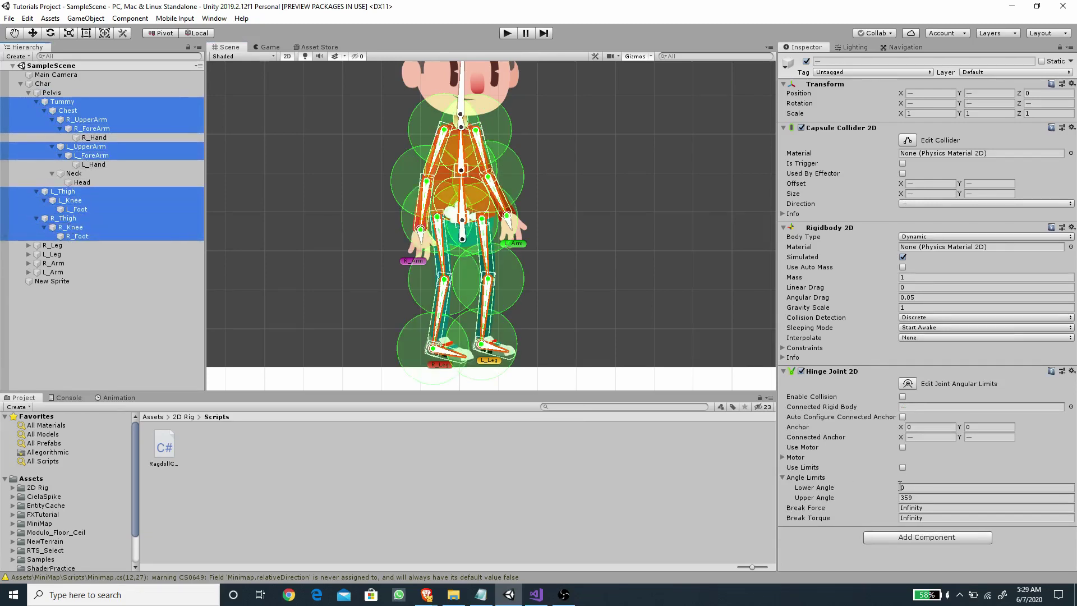